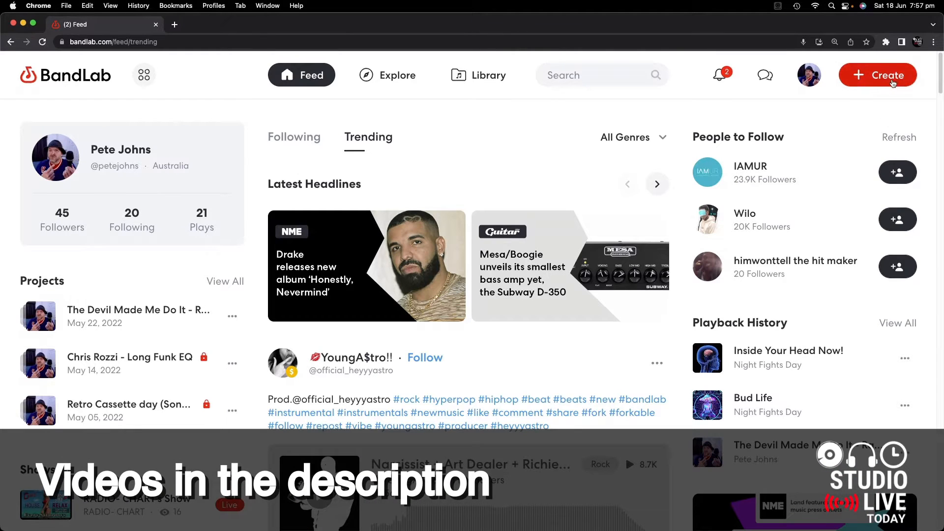
- Create a new project and open the BandLab Sounds library from the new-track options
left_click(891, 82)
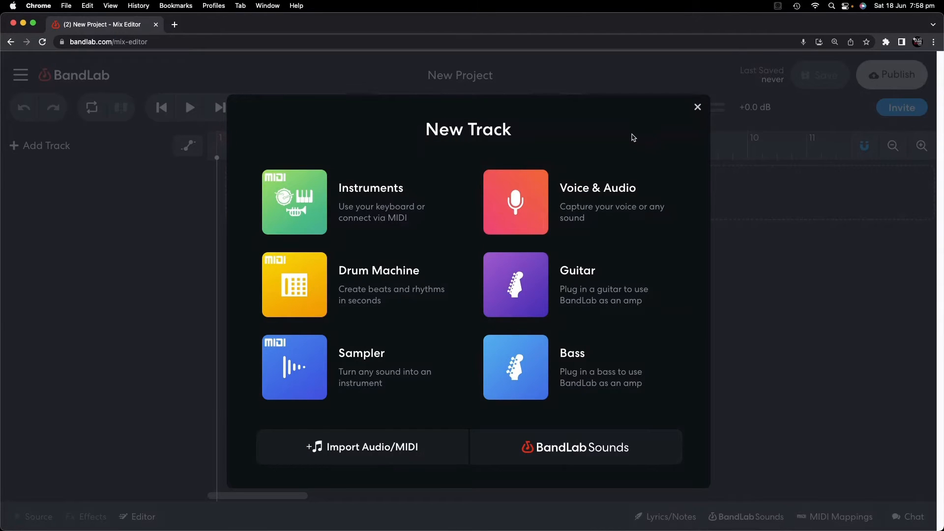
left_click(667, 446)
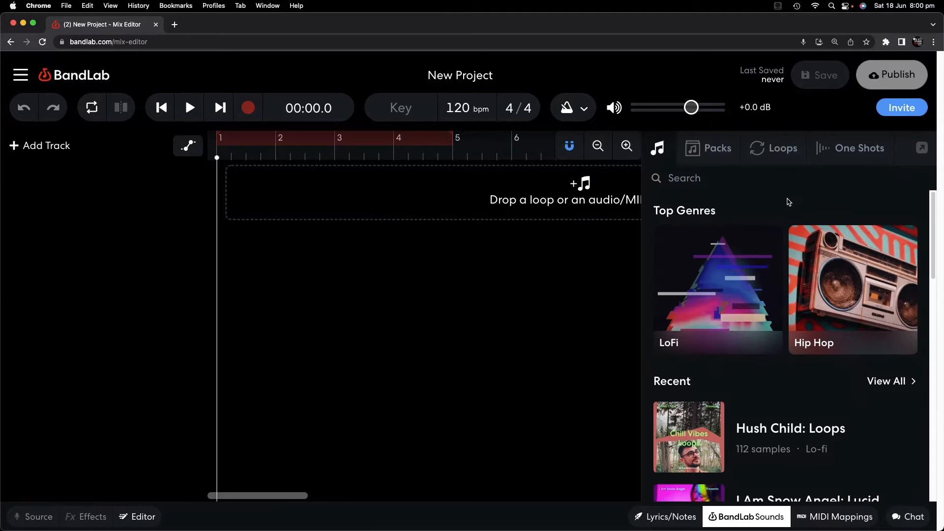
scroll(775, 200, "down", 10)
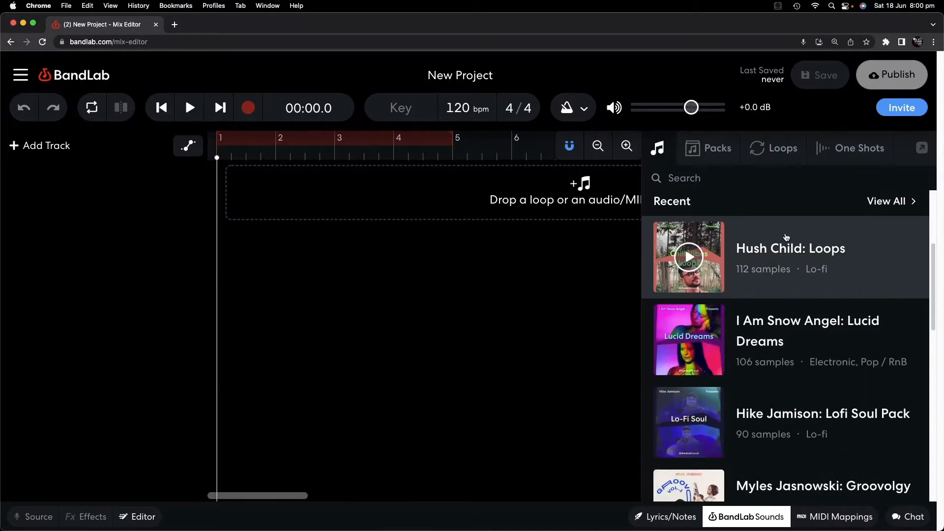
scroll(799, 346, "up", 10)
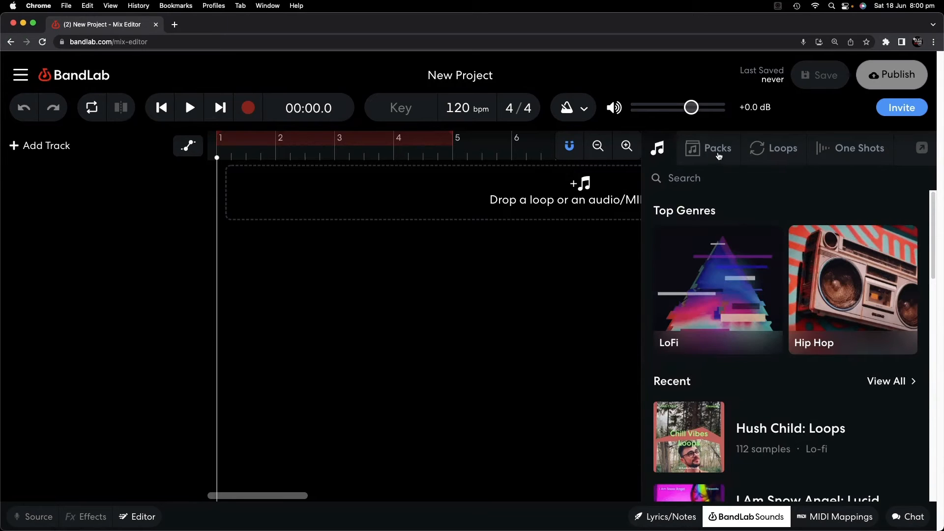
- Look through the Packs, Loops and One Shots sections of the sound library
left_click(719, 153)
left_click(777, 156)
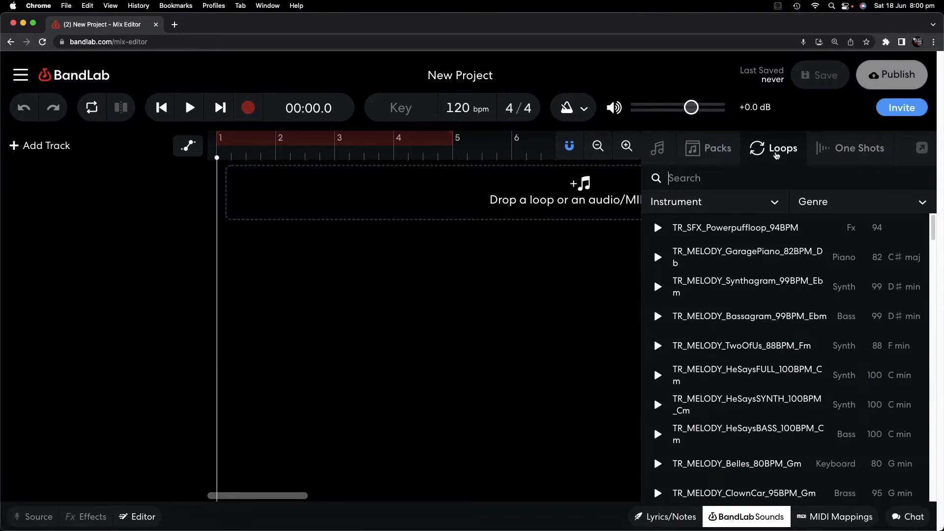
left_click(867, 152)
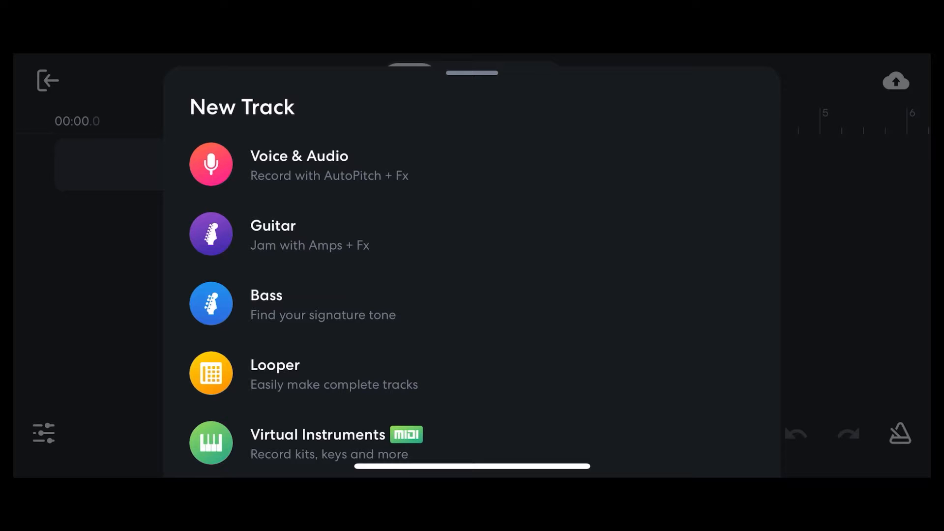
- In the BandLab mobile app, open BandLab Sounds from the new-track options and browse all packs
scroll(472, 266, "down", 5)
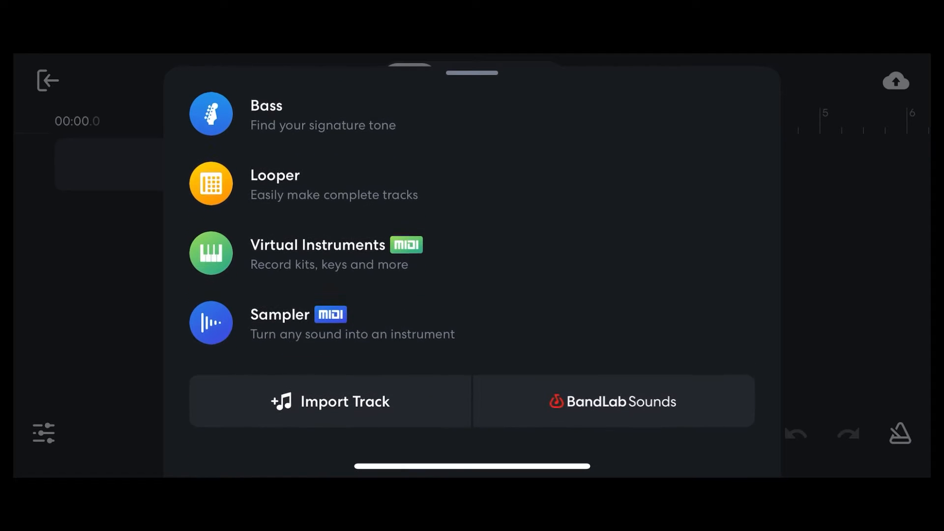
left_click(613, 403)
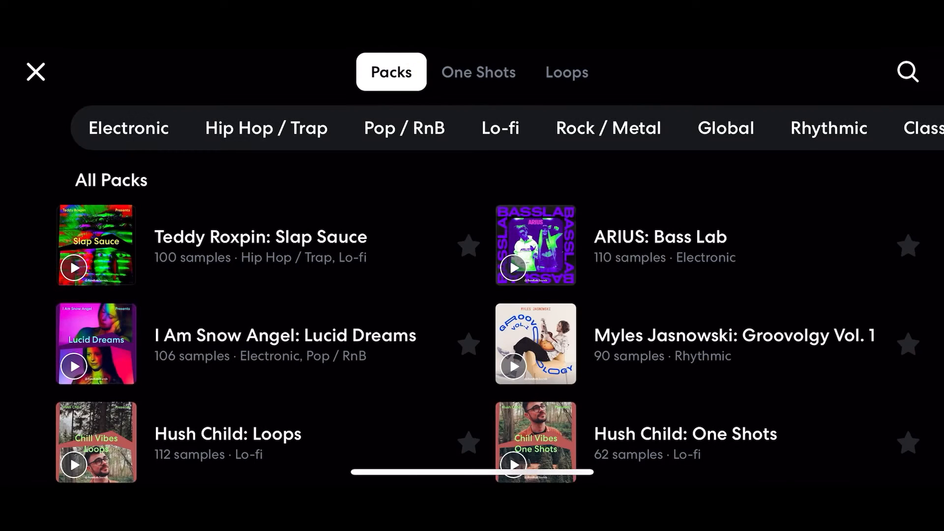
scroll(472, 320, "down", 6)
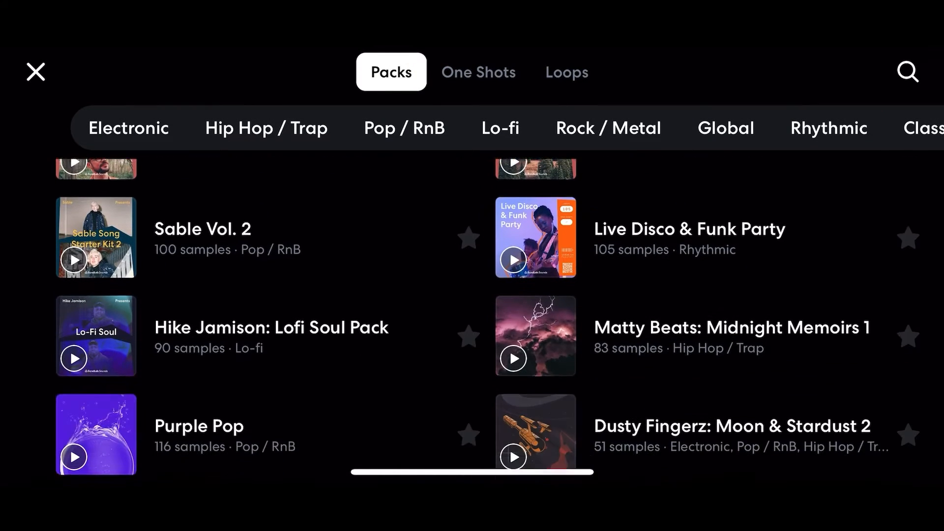
scroll(472, 320, "down", 4)
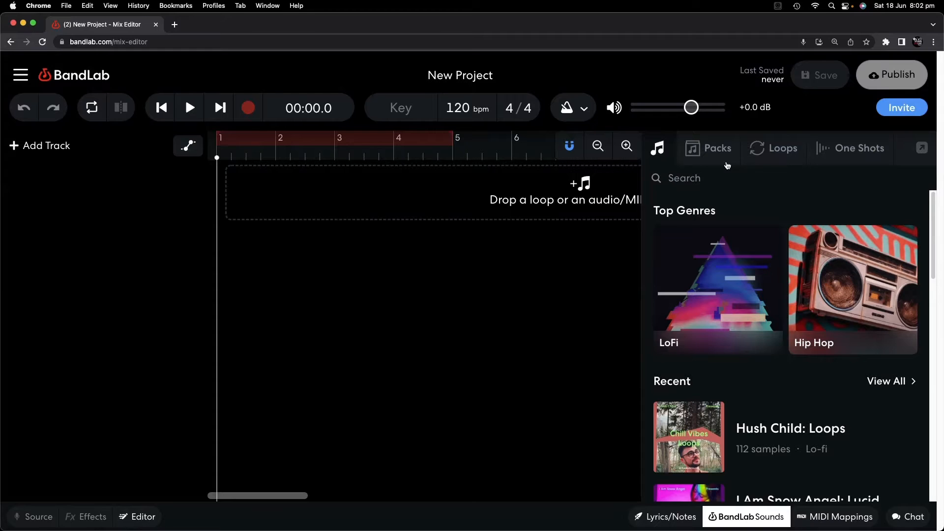
- Back in the browser project, browse the sound packs and examine the available genre and mood filters
left_click(727, 164)
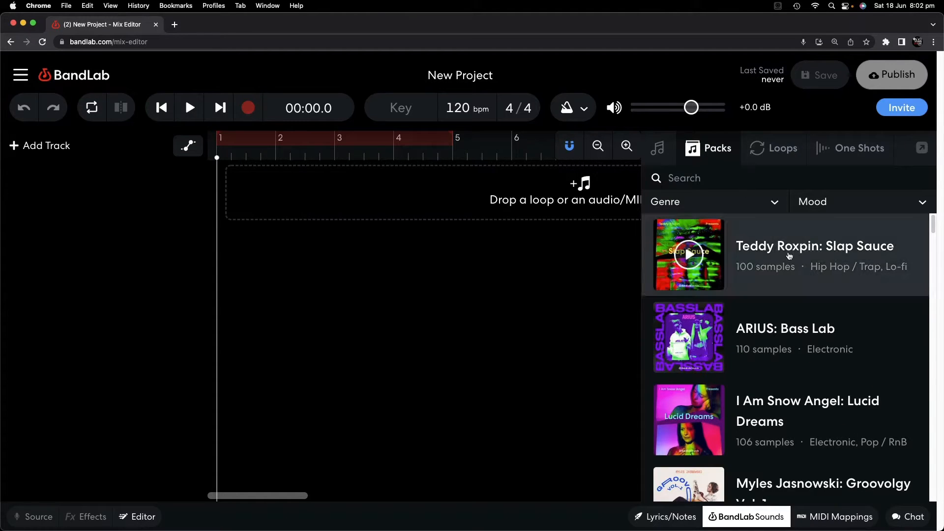
scroll(790, 260, "down", 8)
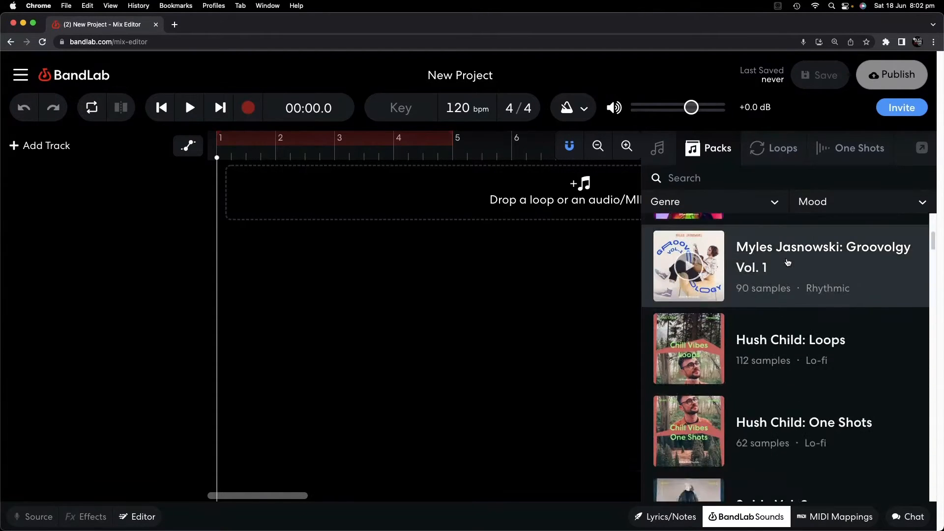
scroll(785, 271, "up", 8)
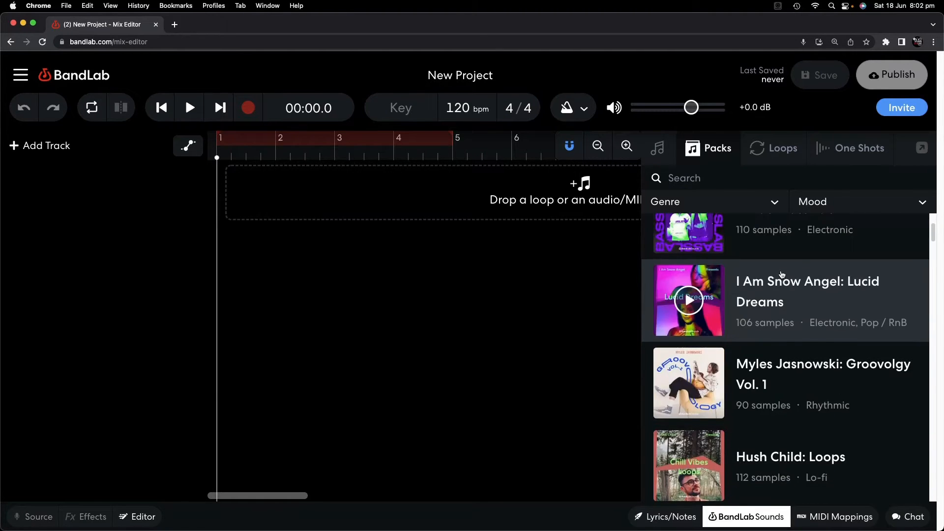
left_click(717, 185)
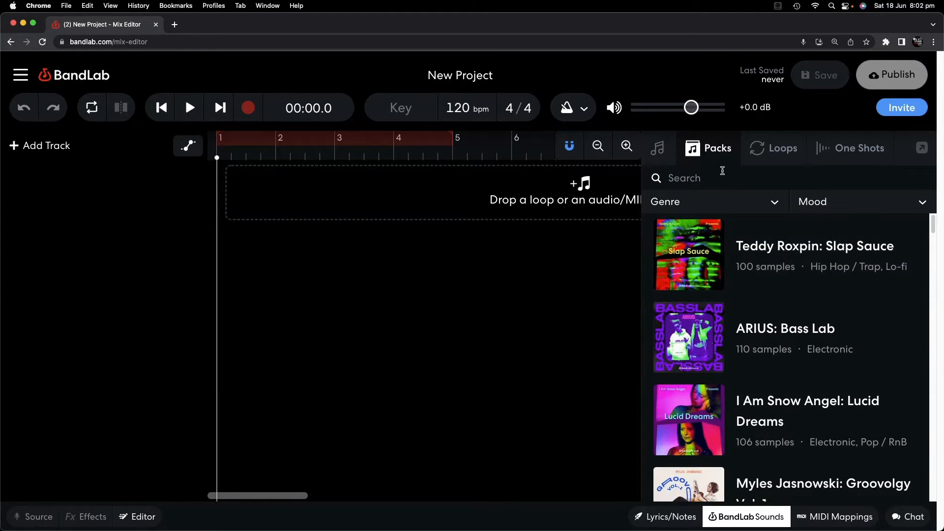
left_click(772, 207)
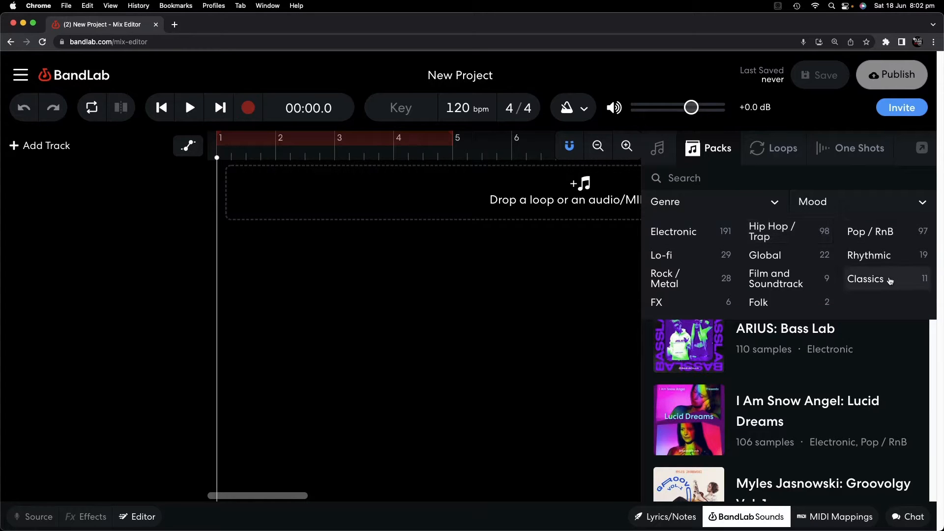
left_click(924, 203)
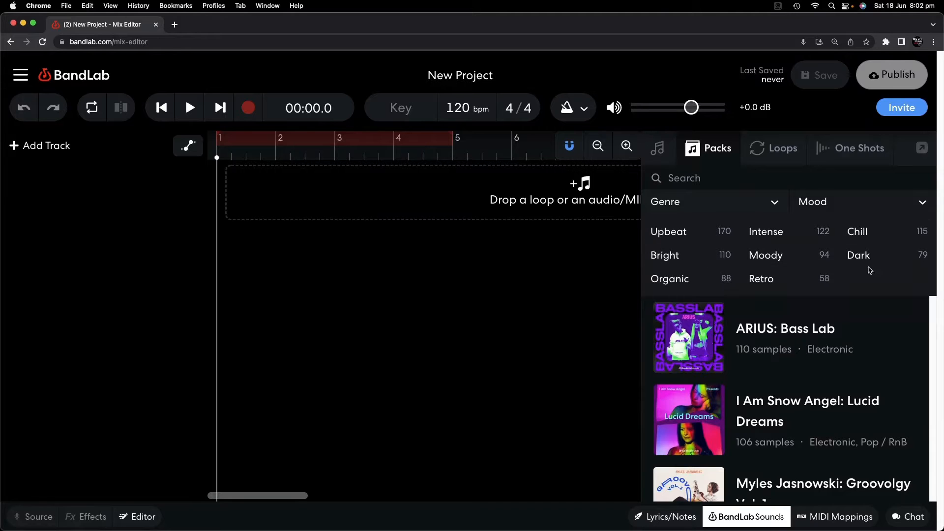
- Search the sound packs for "rock" and open the Indie Essentials pack
left_click(732, 181)
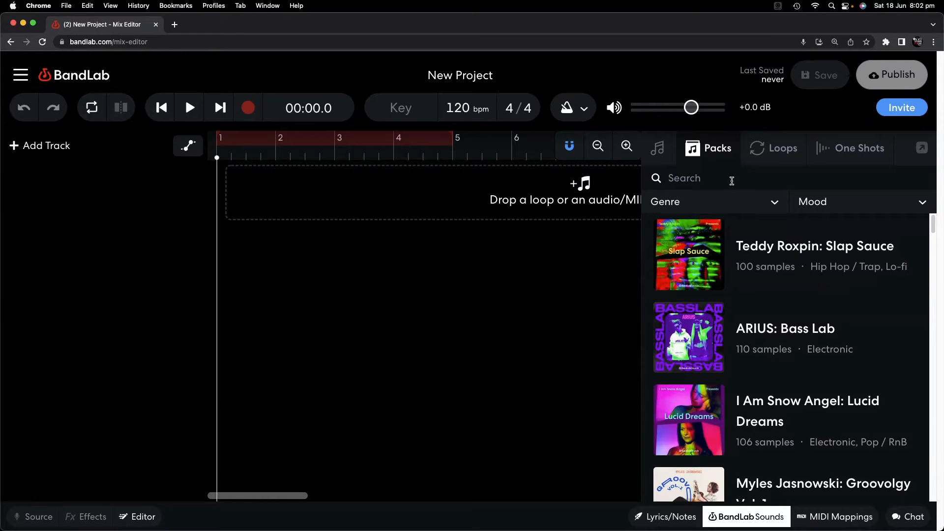
type("rock")
scroll(852, 264, "down", 5)
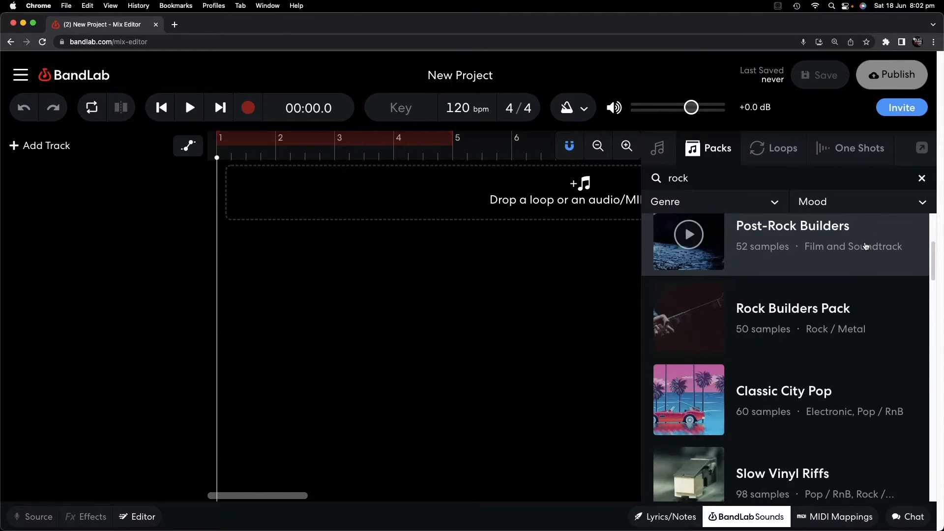
scroll(852, 264, "down", 5)
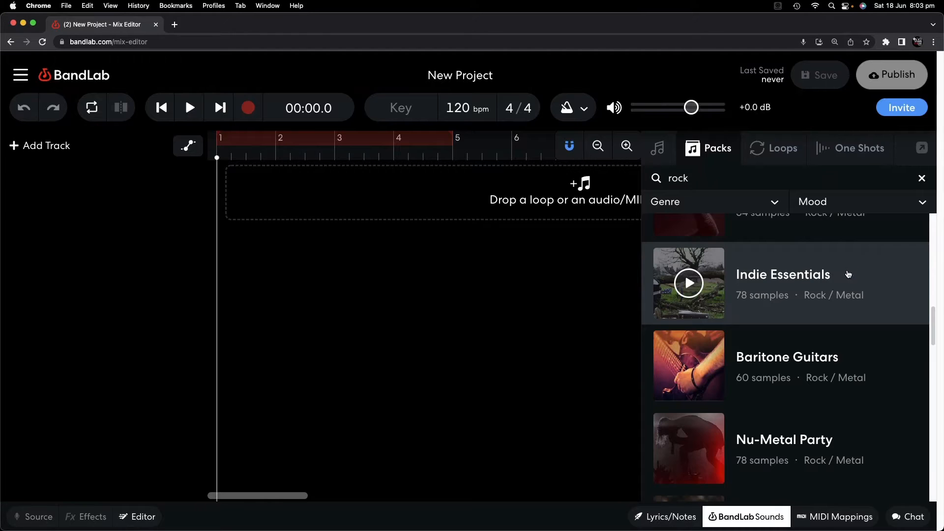
left_click(787, 281)
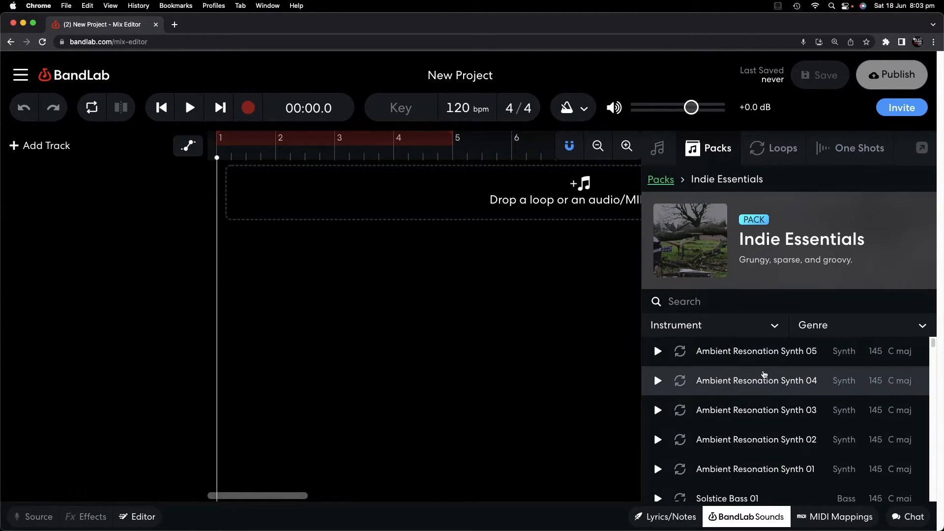
- Examine the Indie Essentials samples and the instrument and genre filters offered for the pack
scroll(788, 373, "down", 10)
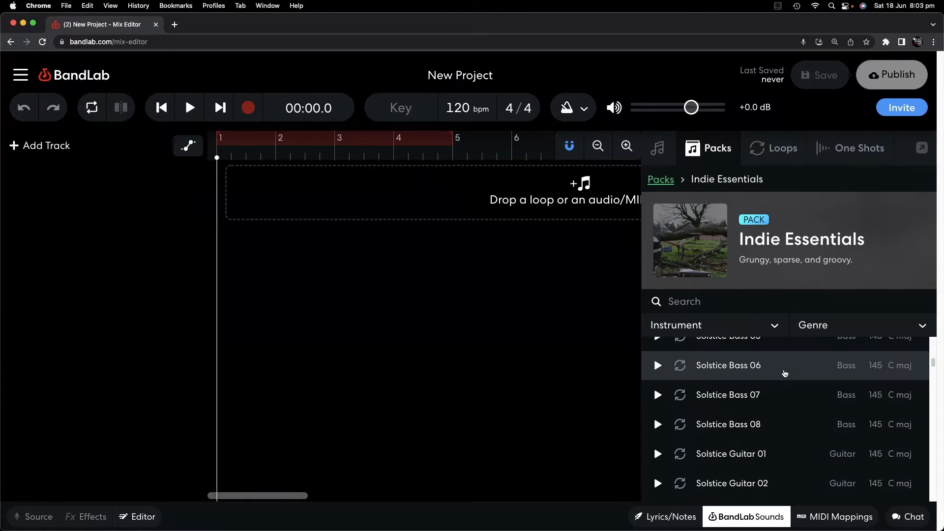
left_click(773, 324)
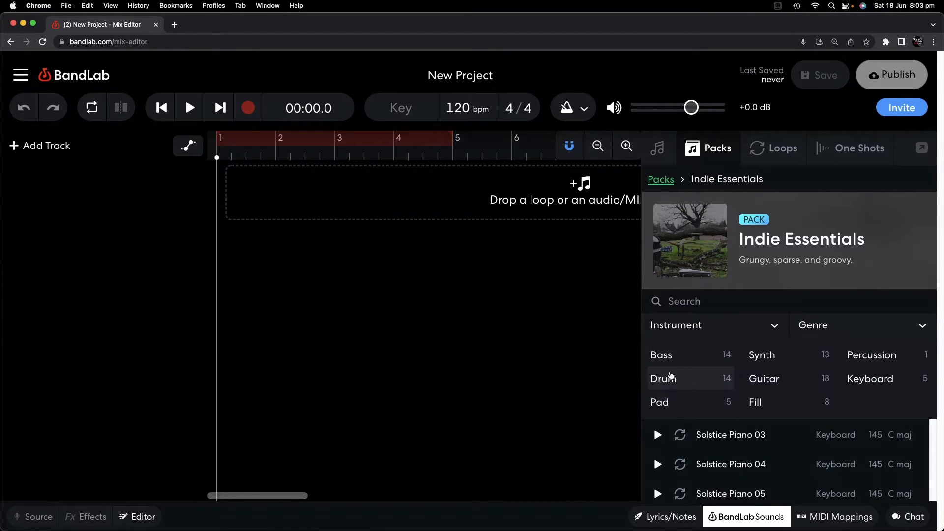
left_click(865, 320)
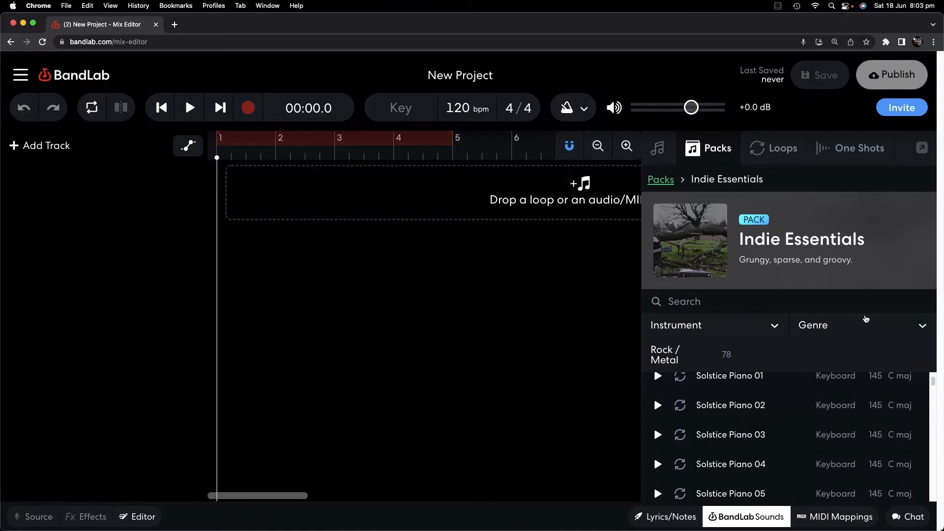
left_click(905, 326)
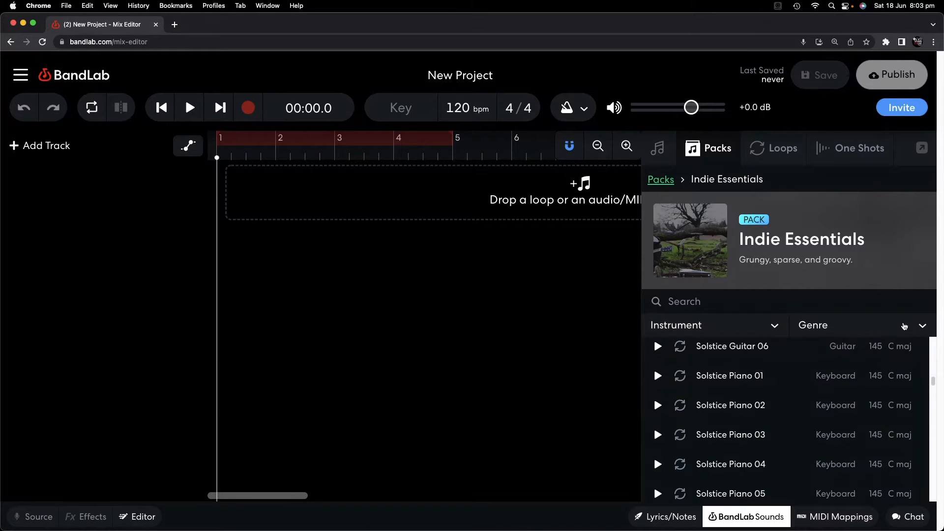
- Preview the Skylight Guitar 01 loop and add it on a new track at bar 2, setting the project key to F major
scroll(784, 402, "down", 1)
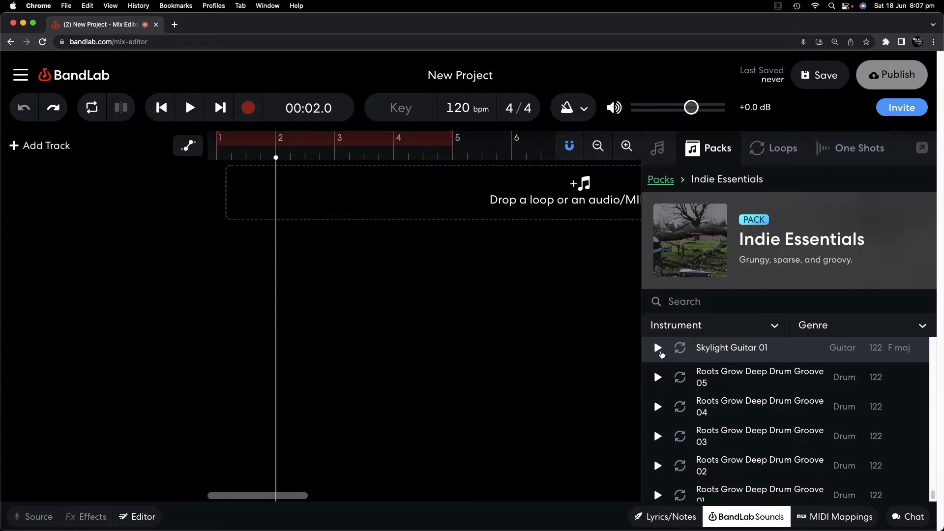
left_click(661, 353)
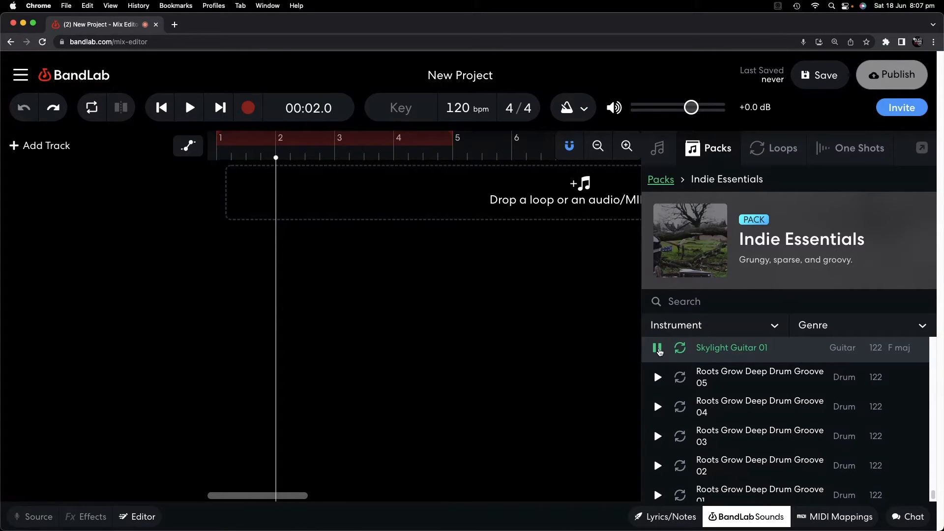
left_click(657, 350)
left_click_drag(790, 352, 284, 189)
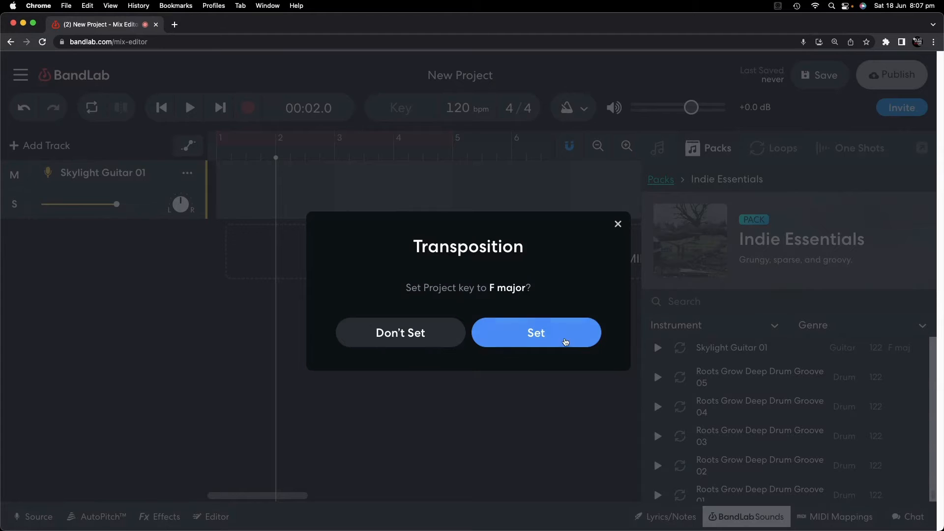
left_click(571, 340)
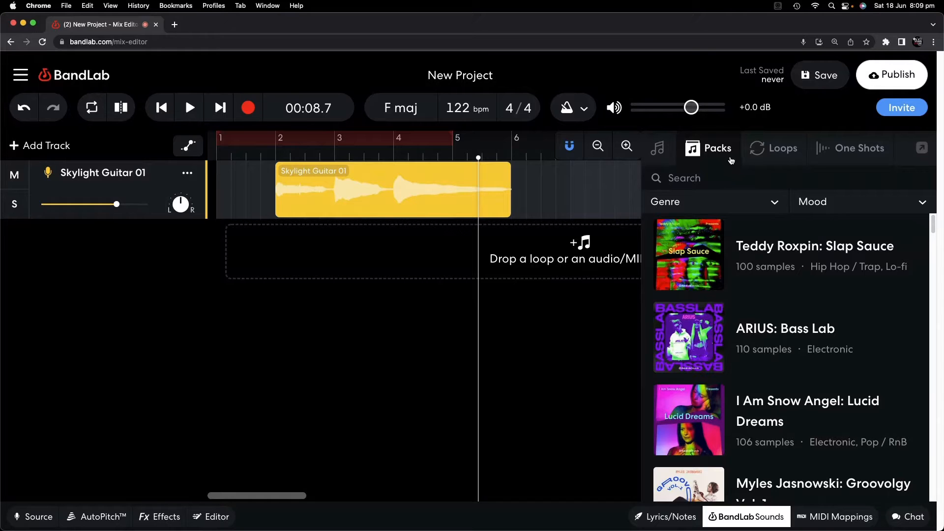
- Open the full loops collection and examine its instrument and genre filter options
left_click(779, 162)
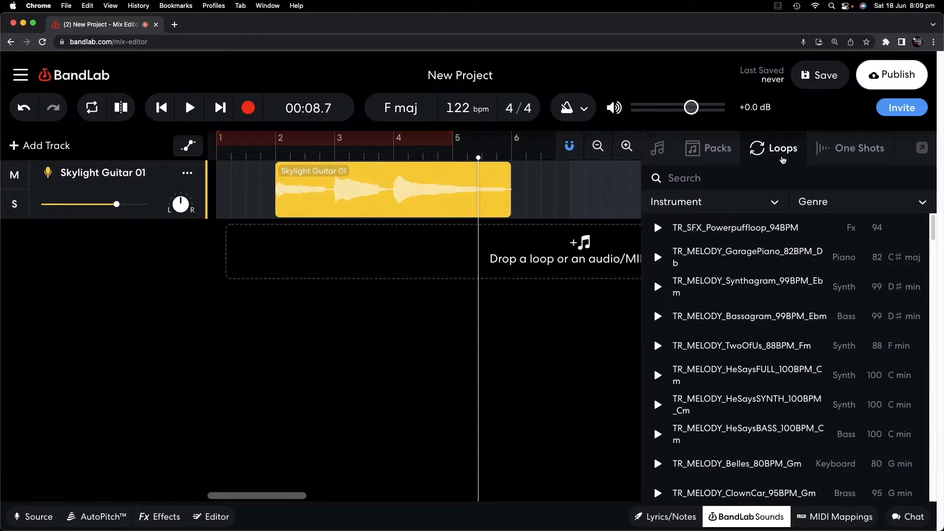
mouse_move(933, 229)
left_mouse_down()
mouse_move(936, 285)
mouse_move(937, 221)
left_mouse_up()
left_click(775, 203)
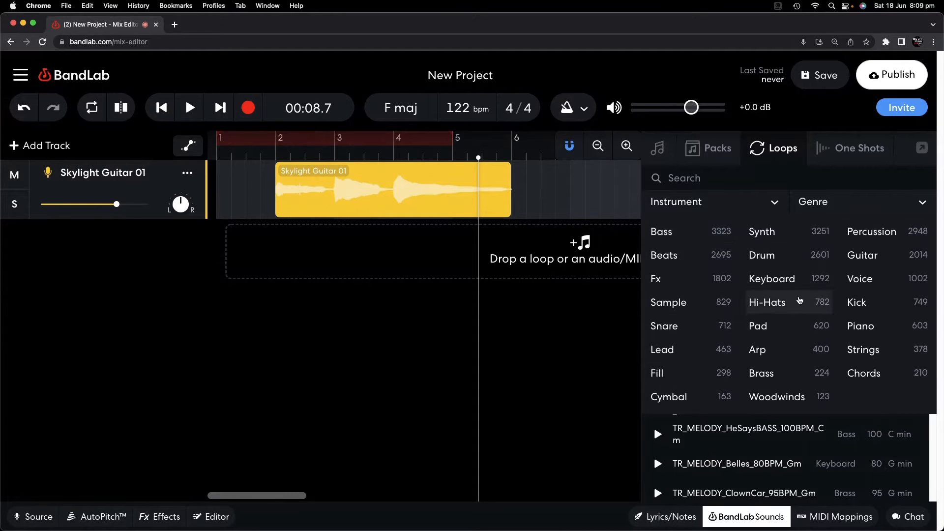
left_click(879, 210)
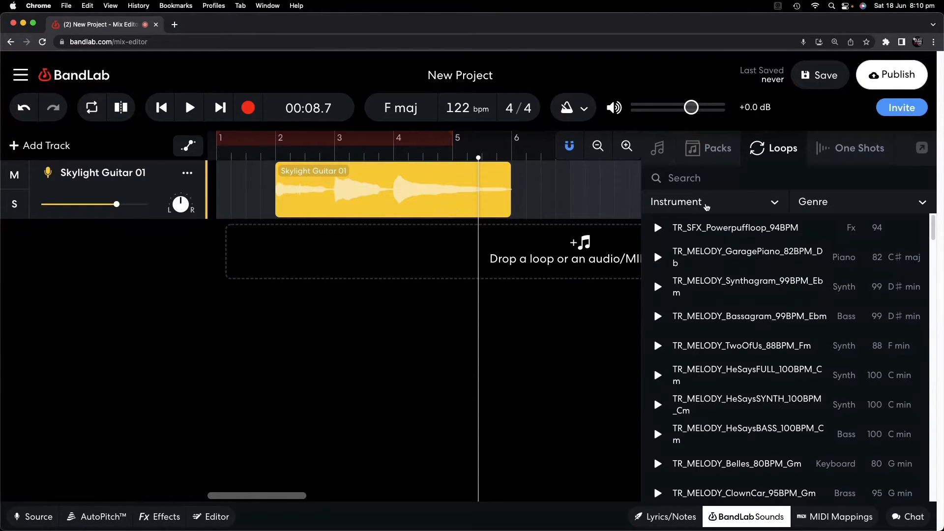
- Filter the loops to the Bass instrument and Lo-fi genre and browse the matching loops
left_click(744, 206)
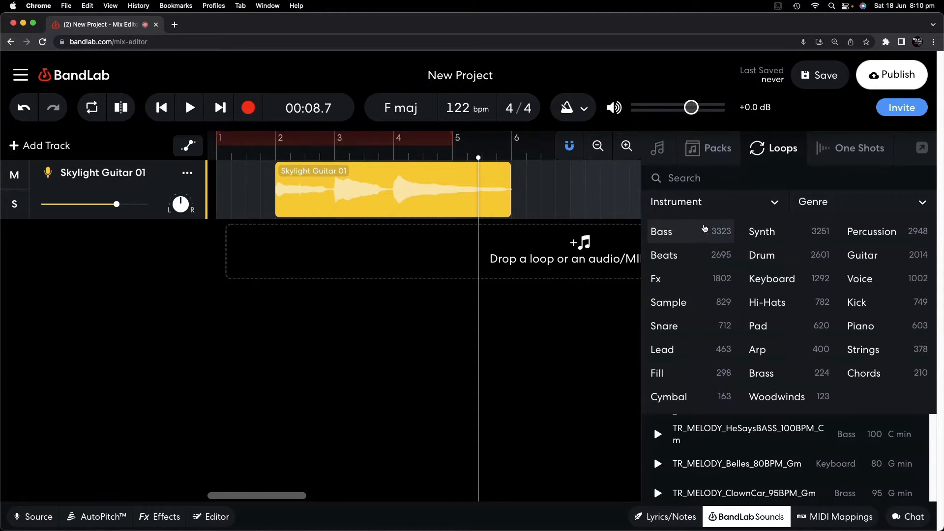
left_click(690, 234)
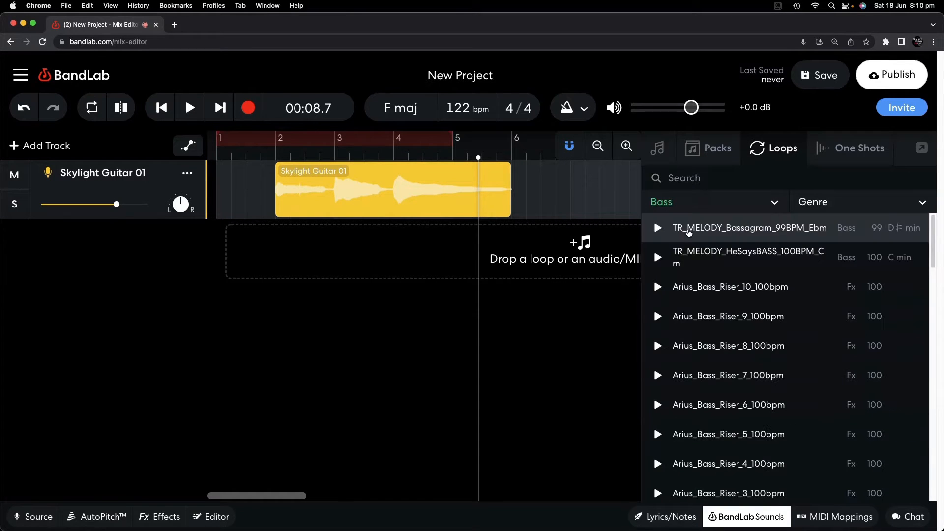
left_click(863, 201)
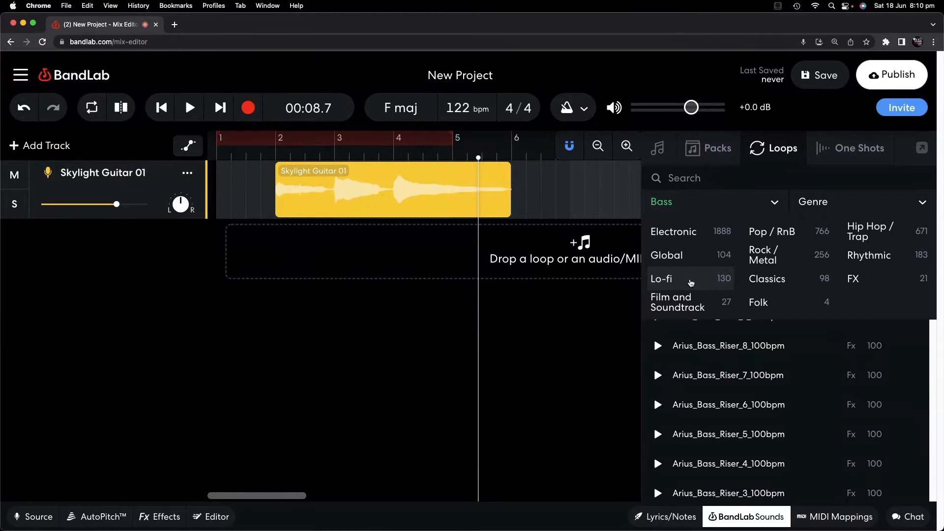
left_click(692, 281)
scroll(730, 289, "down", 5)
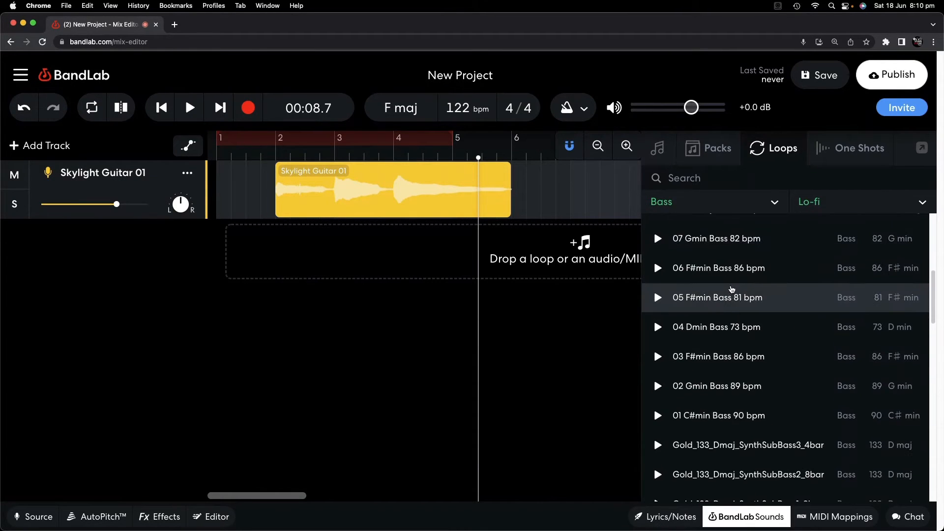
- Preview the Lofi Vibes Bass 01 loop and place it at bar 2 on the track below the guitar
scroll(732, 289, "down", 3)
scroll(726, 275, "down", 1)
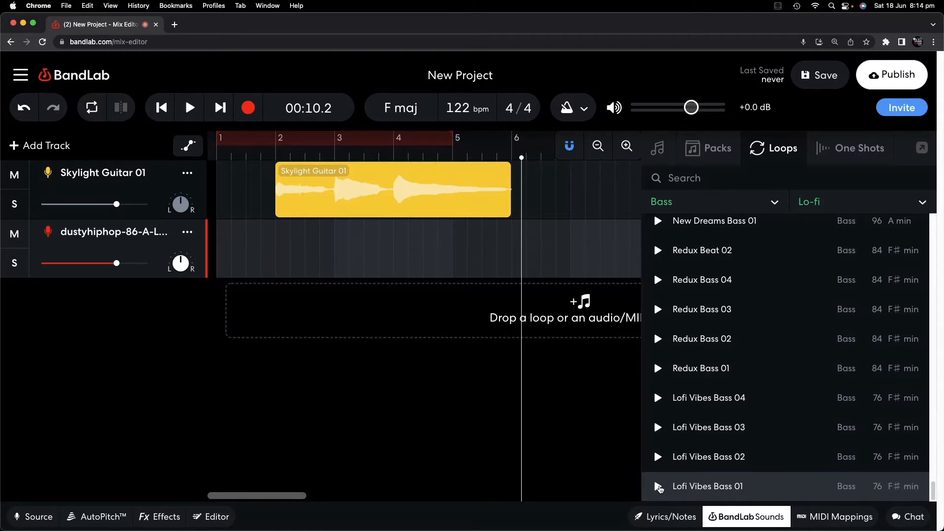
left_click(658, 487)
left_click(660, 489)
left_click_drag(761, 490, 284, 254)
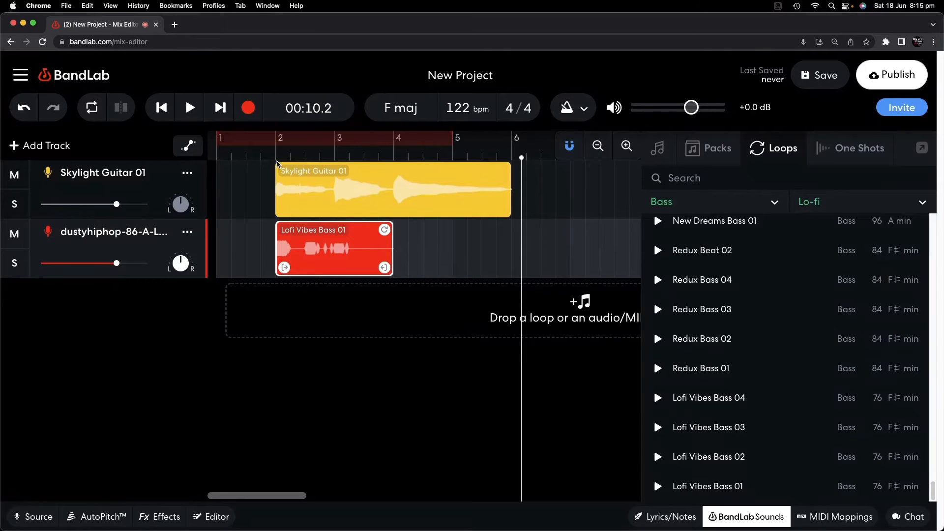
- Play the guitar and bass regions together from just before bar 2
left_click(260, 153)
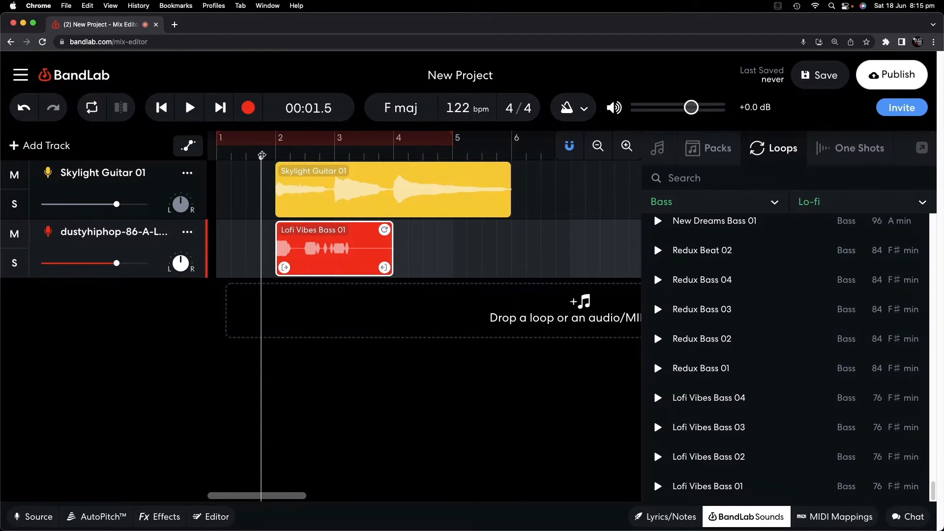
key("space")
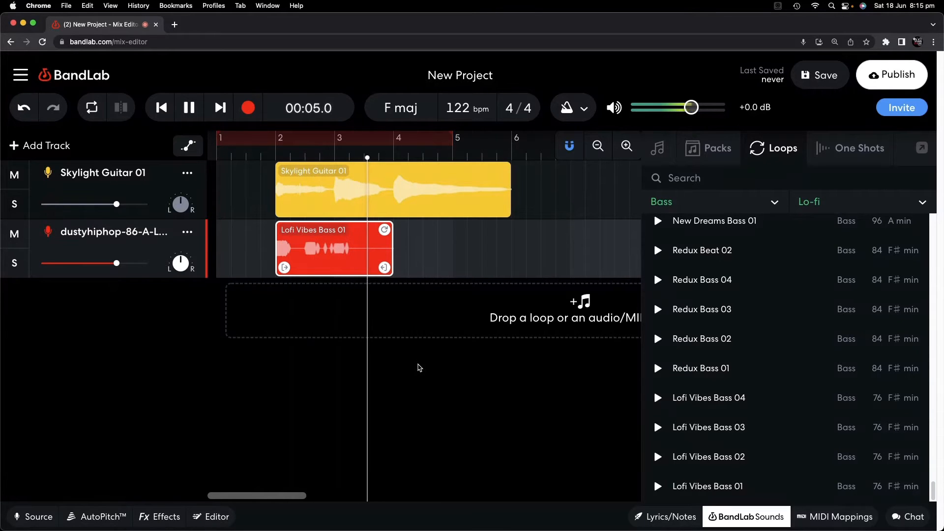
key("space")
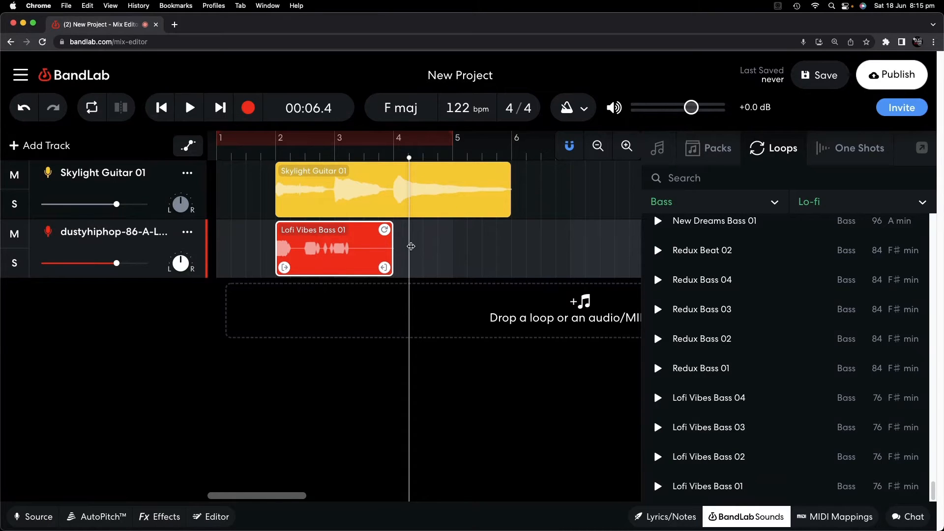
- Loop the Lofi Vibes Bass 01 region out to bar 6 and play the arrangement from just before bar 2
left_click_drag(387, 230, 508, 239)
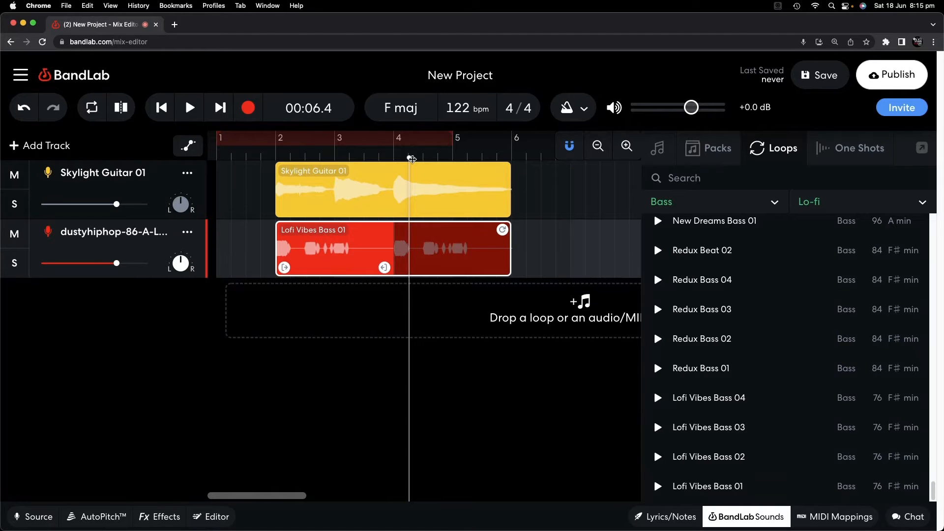
left_click_drag(409, 157, 261, 156)
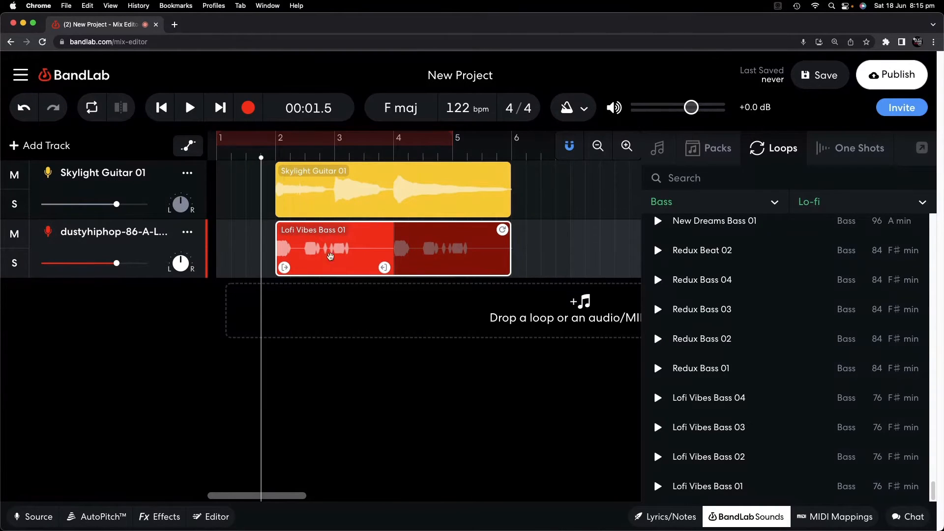
key("space")
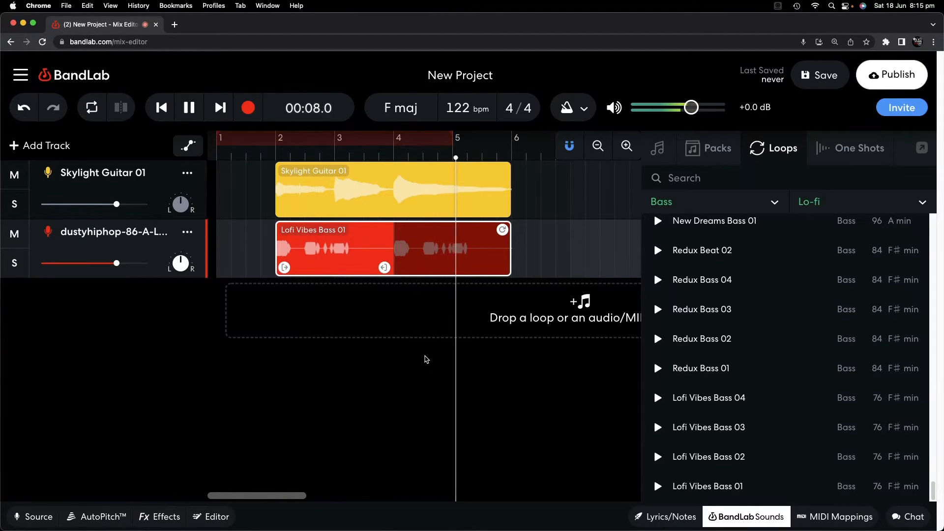
key("space")
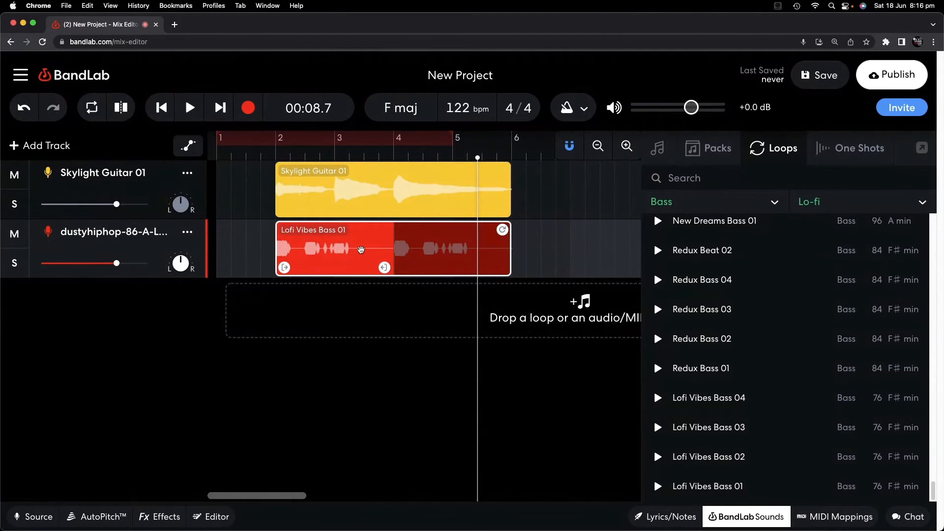
- Apply AudioStretch to the Lofi Vibes Bass 01 region with a speed of 1.61x and a pitch of -4.00 st
right_click(365, 252)
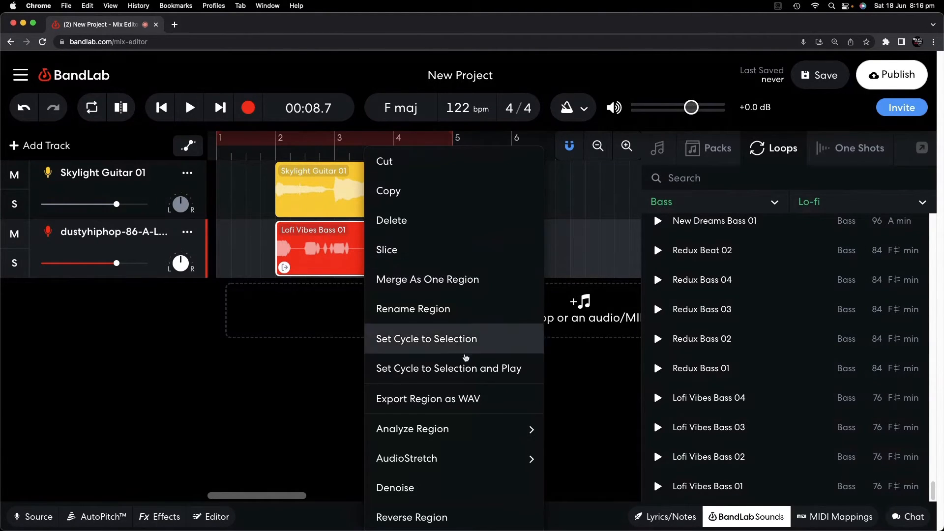
mouse_move(475, 459)
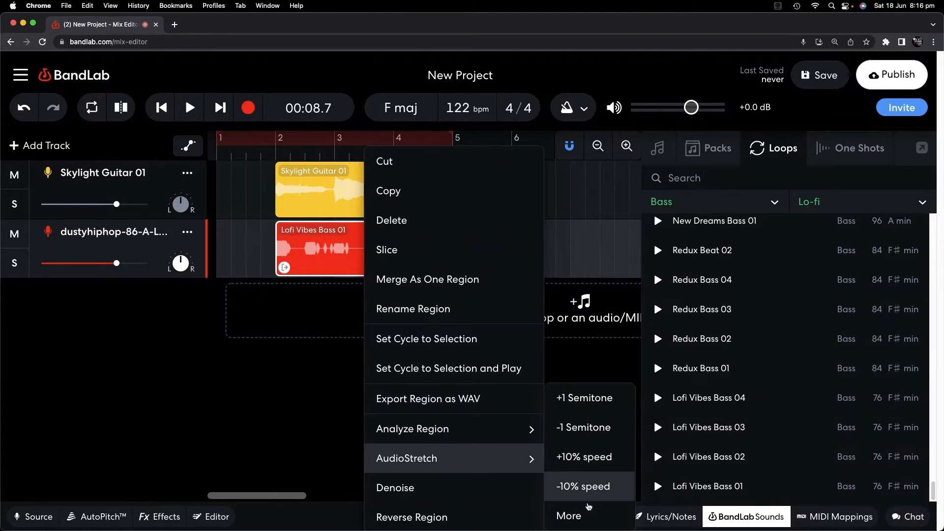
left_click(589, 517)
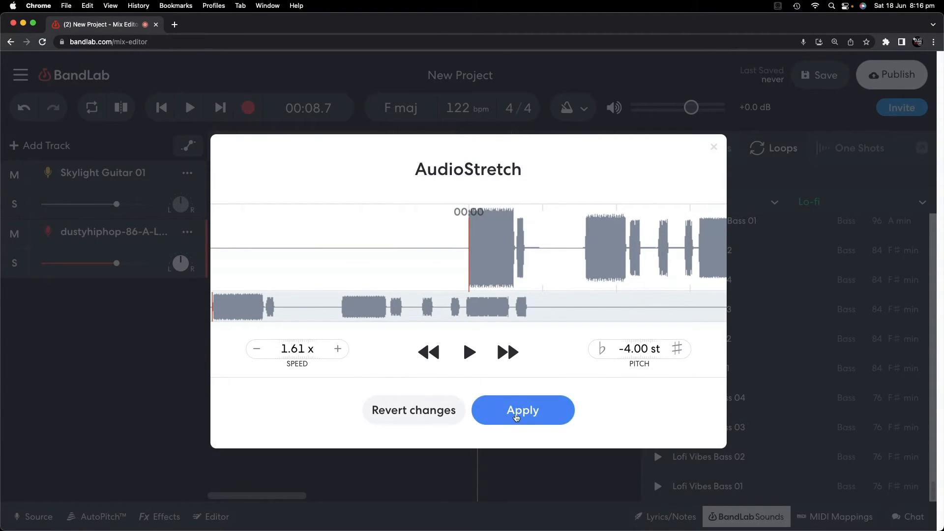
left_click(516, 417)
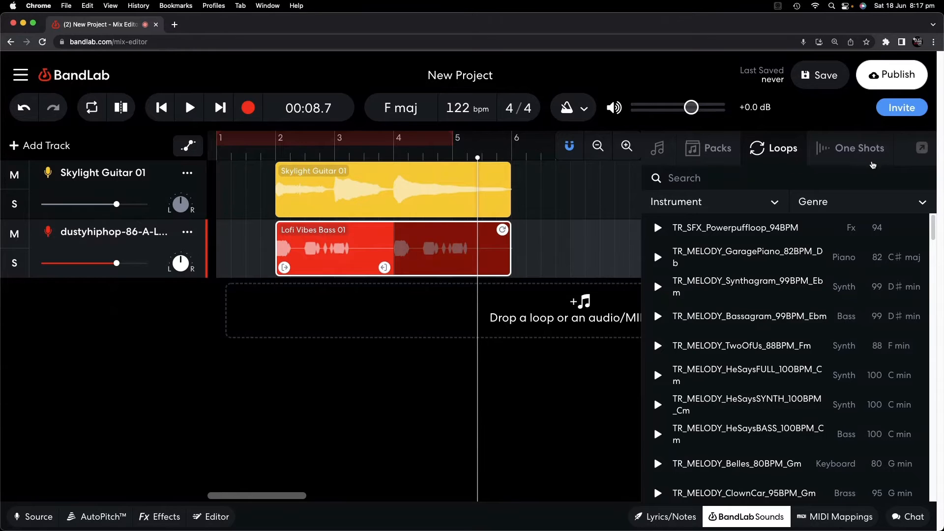
- Open the one-shots collection and examine its instrument and genre filter options
left_click(874, 164)
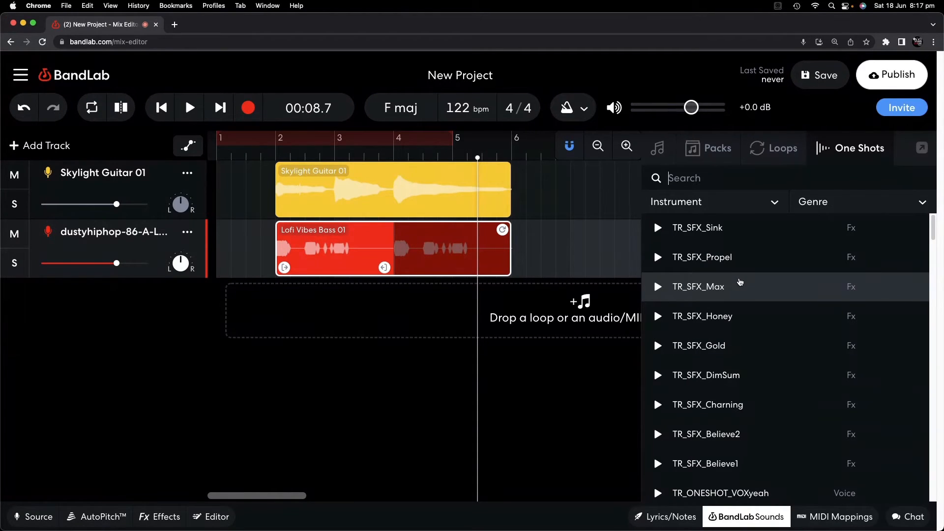
left_click(776, 203)
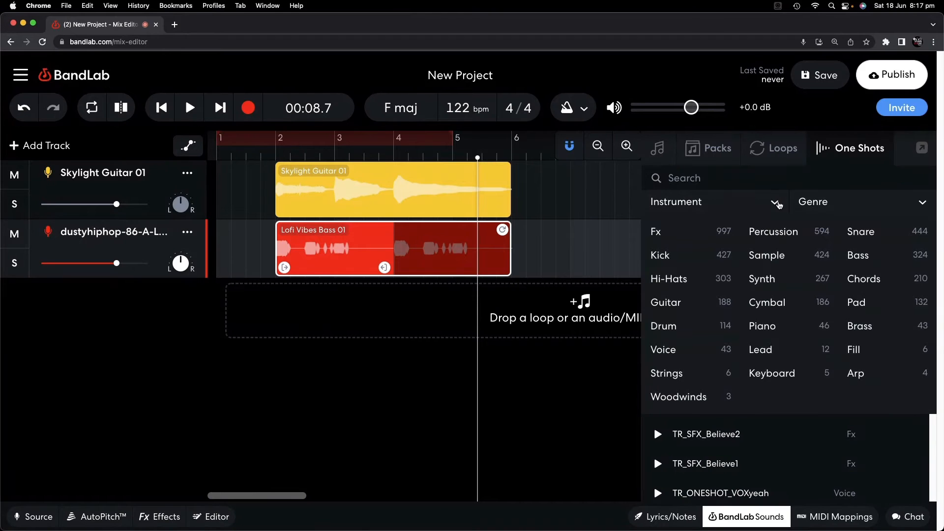
left_click(923, 203)
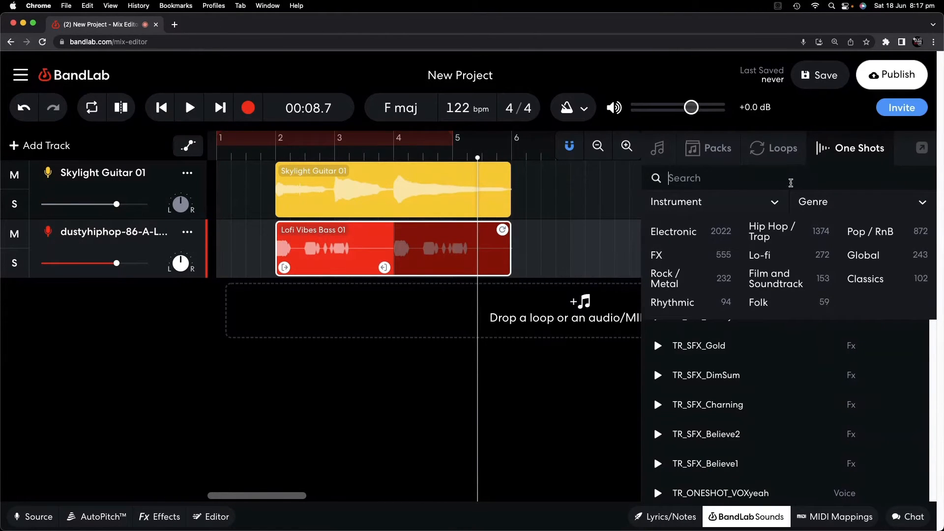
- Search the one-shots for "pad", preview Alt Pop Pad Soft Swell C3 and place it at bar 2 on the PAD Space (C3) track
left_click(704, 180)
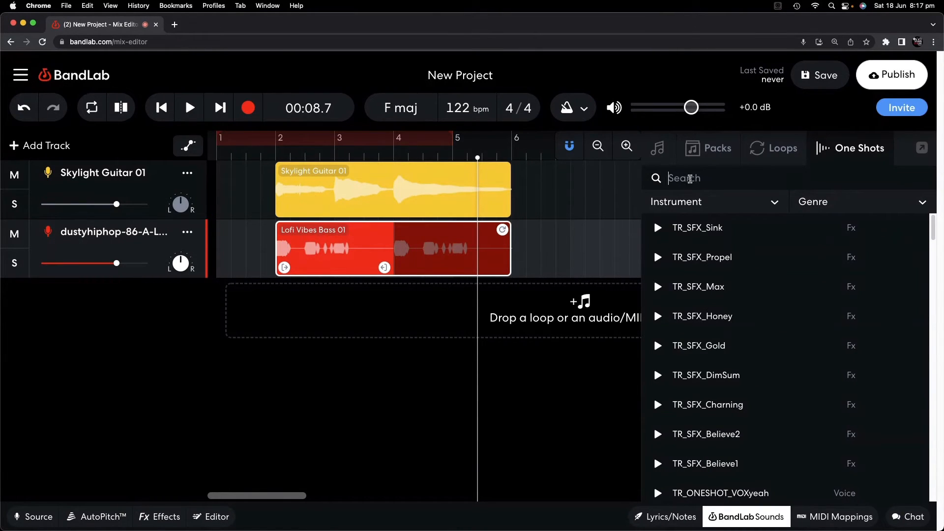
type("pad")
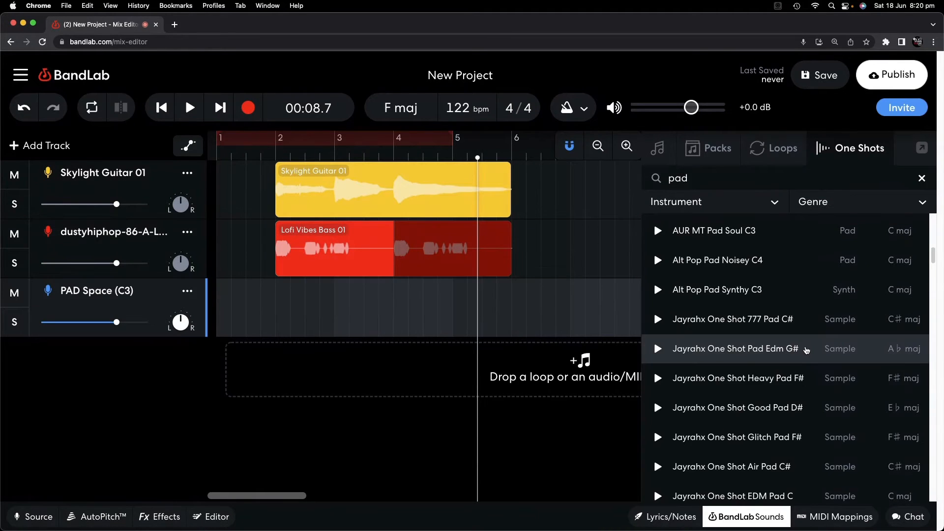
scroll(807, 351, "down", 3)
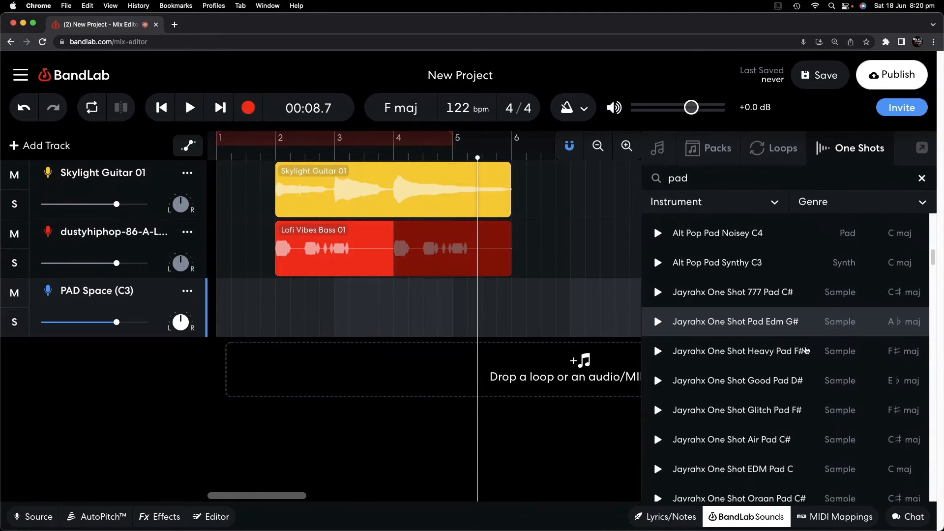
scroll(654, 307, "down", 4)
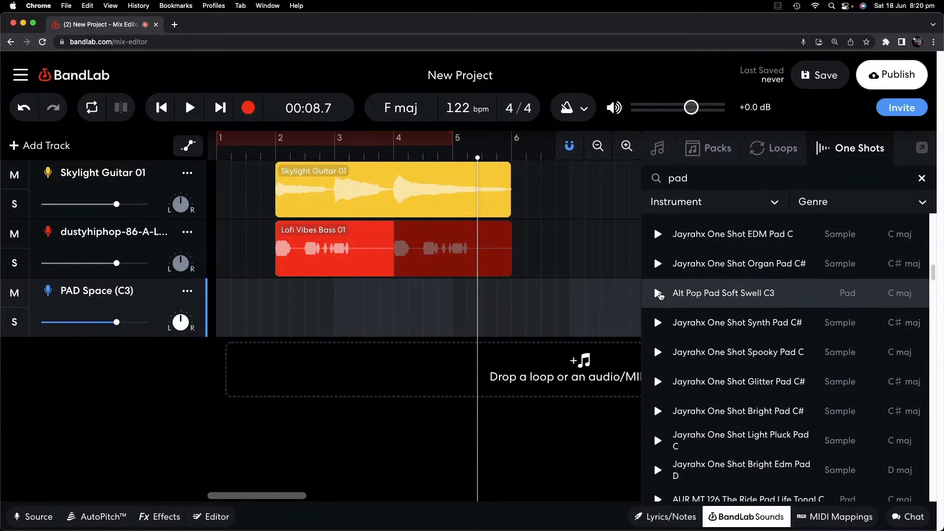
left_click(658, 293)
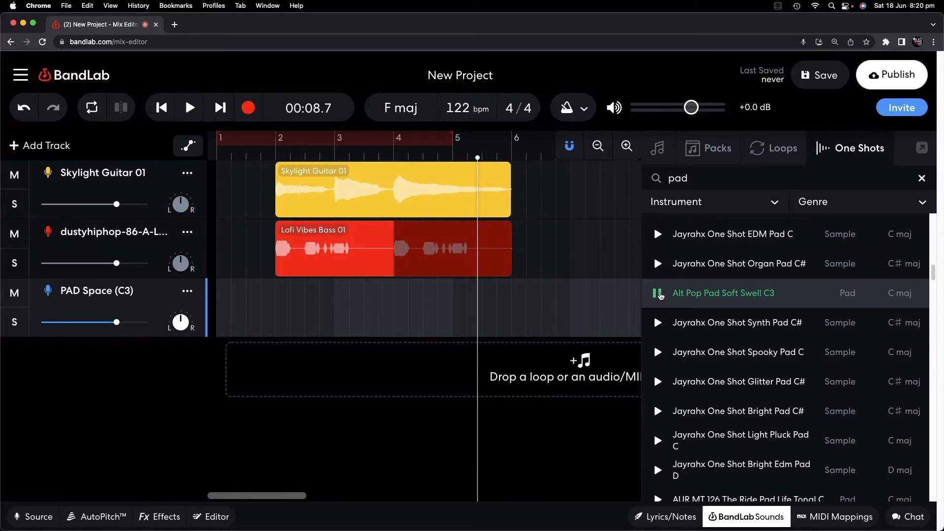
left_click(660, 297)
left_click_drag(756, 298, 285, 297)
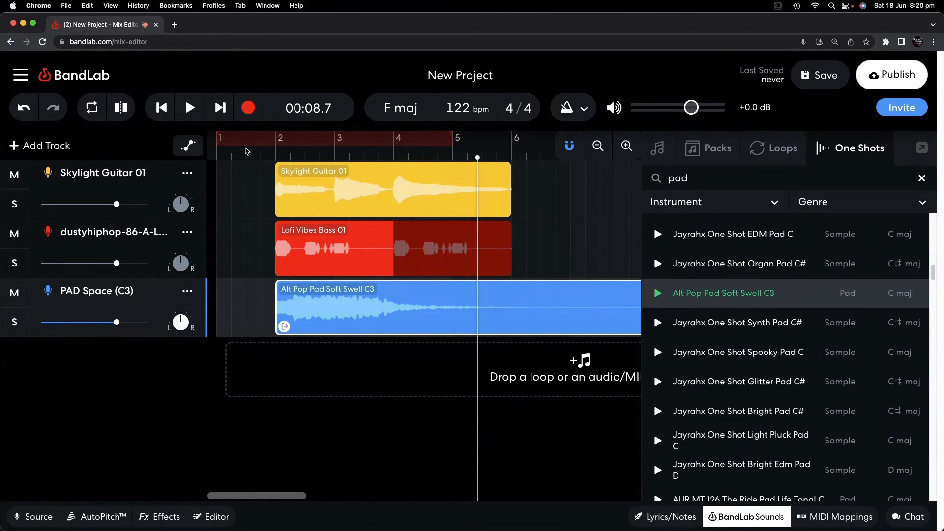
- Check the start and end of the four-bar section, and play all three tracks from just before bar 2
left_click(275, 154)
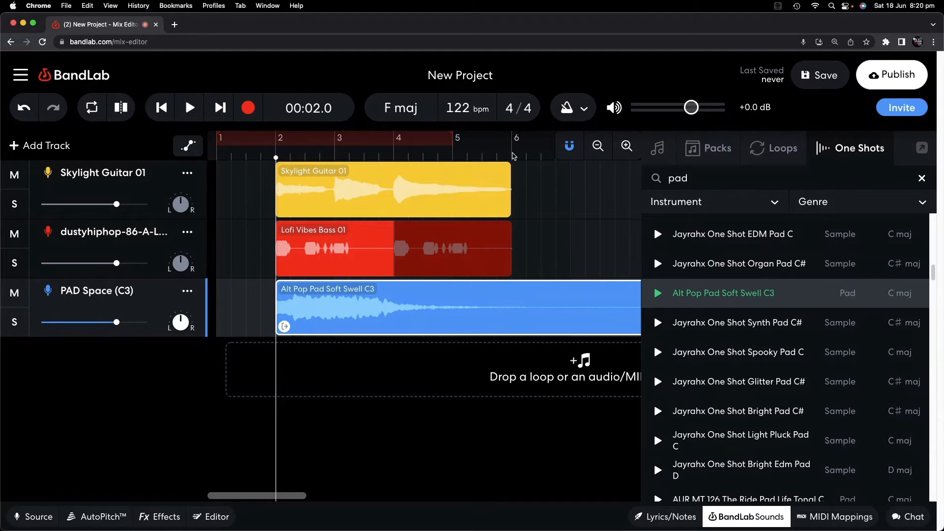
left_click(512, 157)
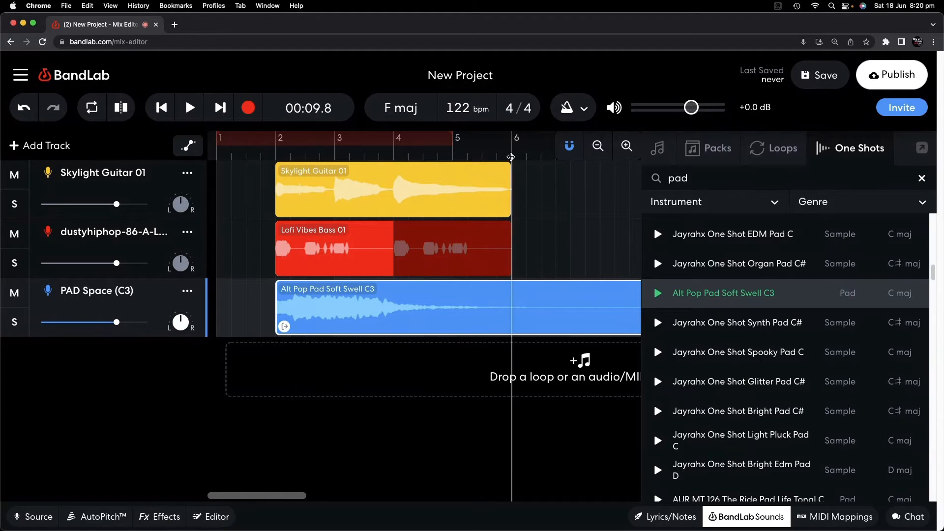
left_click(261, 157)
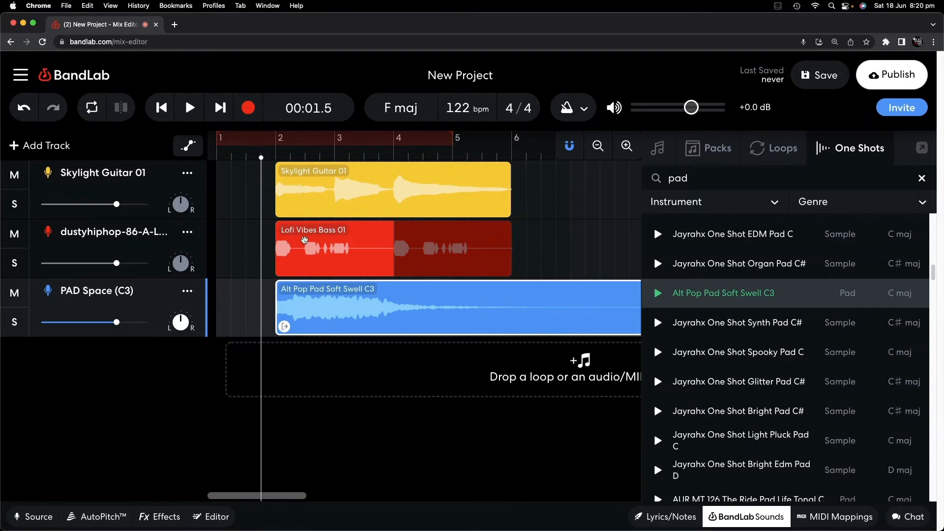
key("space")
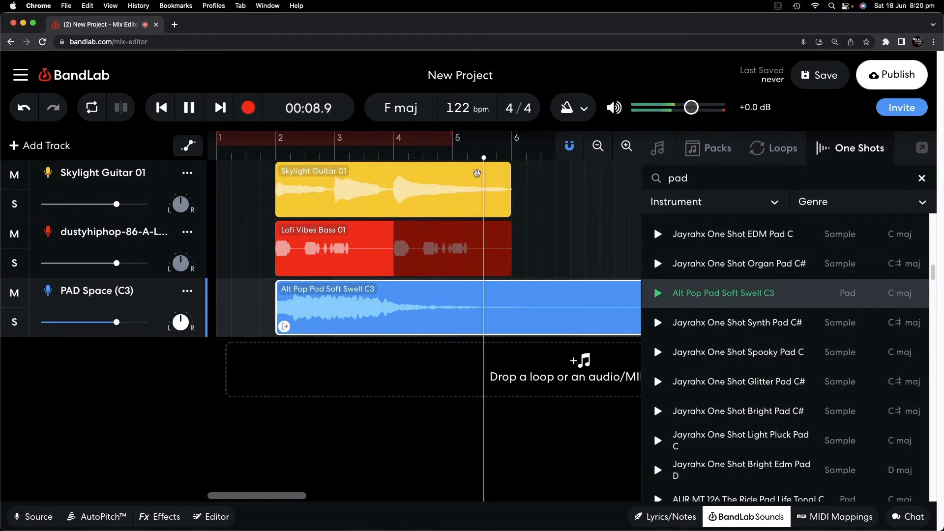
key("space")
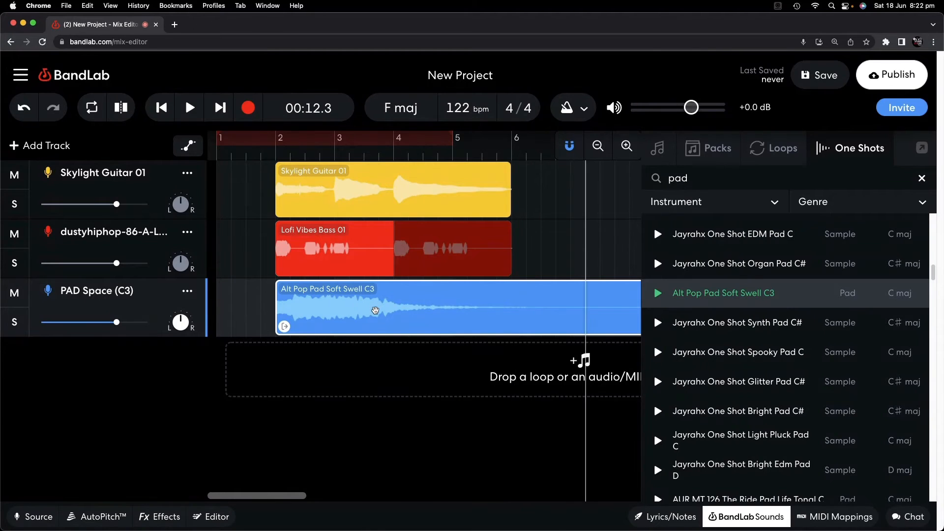
- Adjust the pitch of the Alt Pop Pad Soft Swell C3 region in AudioStretch and apply the change
right_click(376, 306)
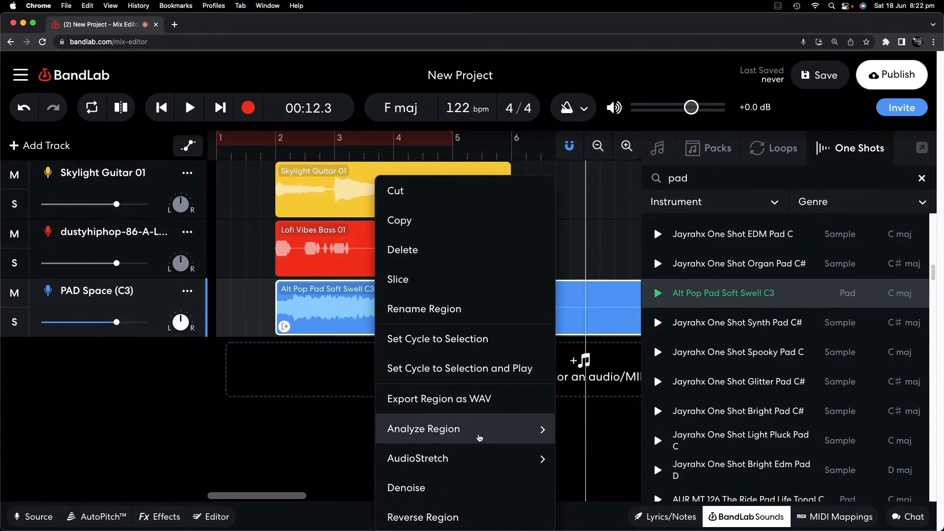
mouse_move(487, 459)
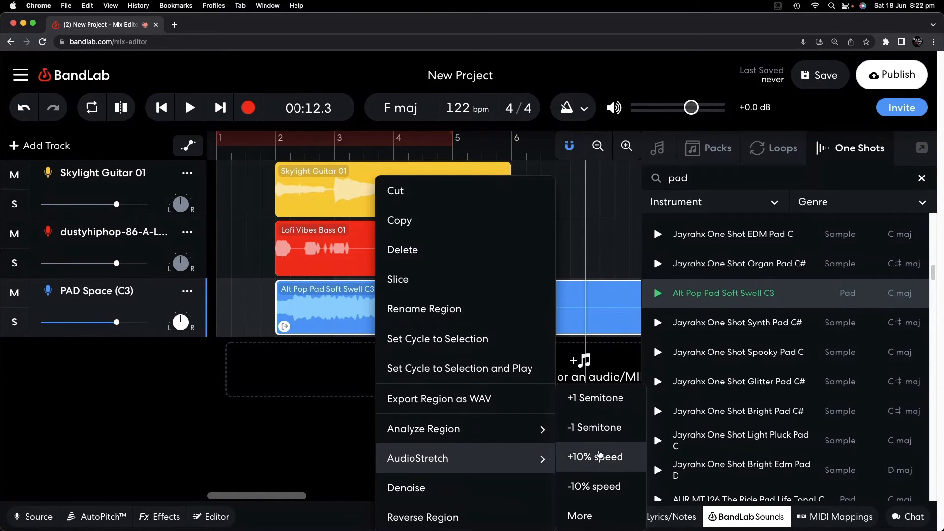
left_click(590, 512)
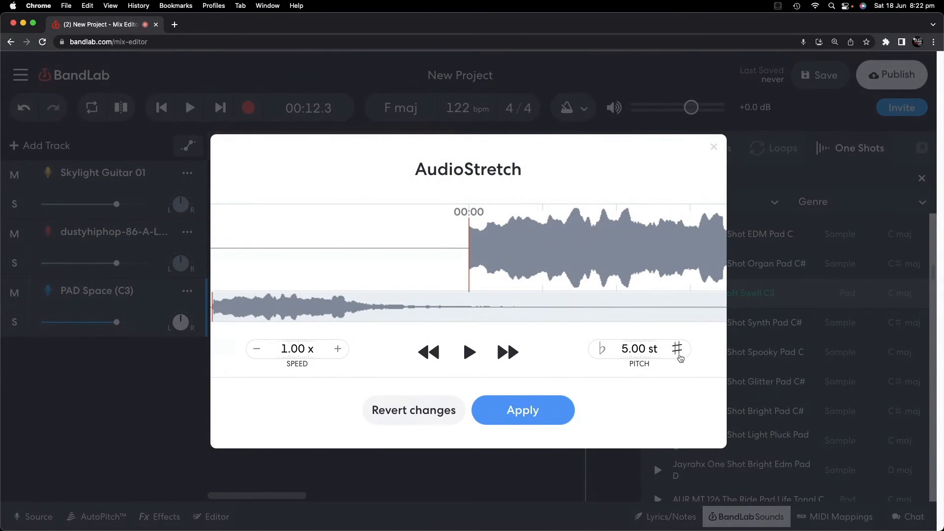
left_click(603, 353)
left_click(603, 352)
left_click(602, 351)
left_click(550, 415)
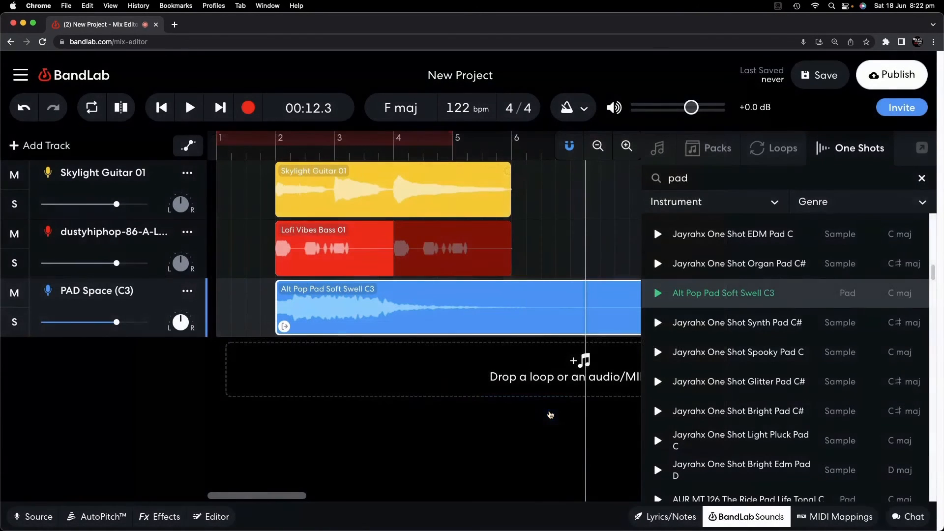
- Play the arrangement with the transposed pad, lower the PAD Space (C3) track's volume and return the playhead to bar 2
left_click(263, 157)
key("space")
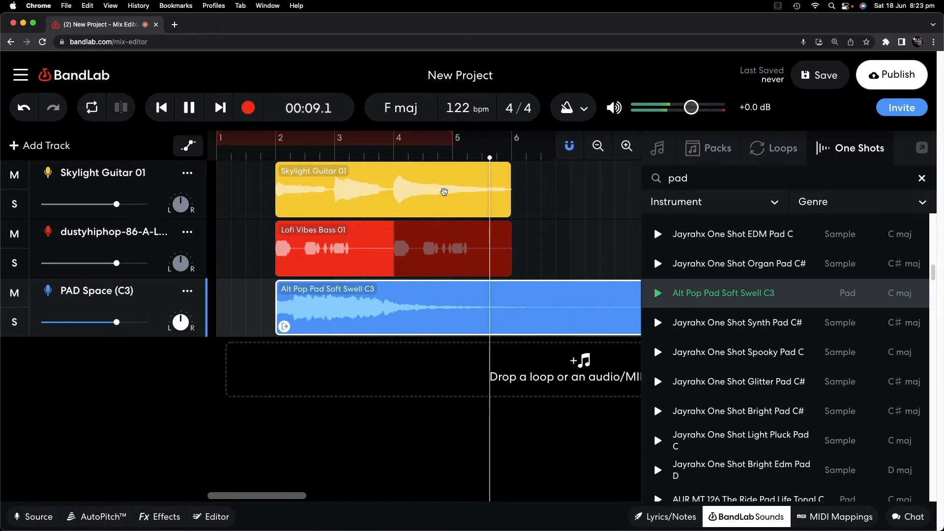
key("space")
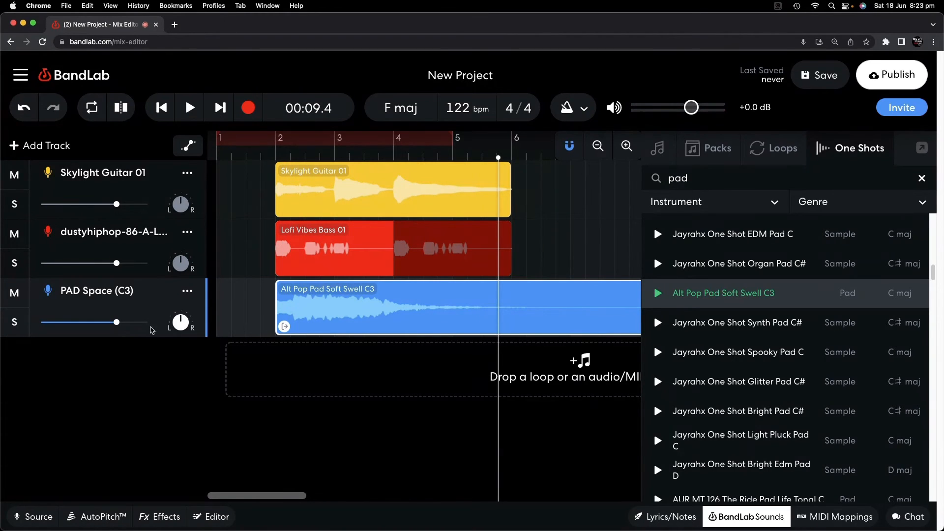
left_click_drag(117, 322, 93, 322)
left_click_drag(498, 158, 275, 145)
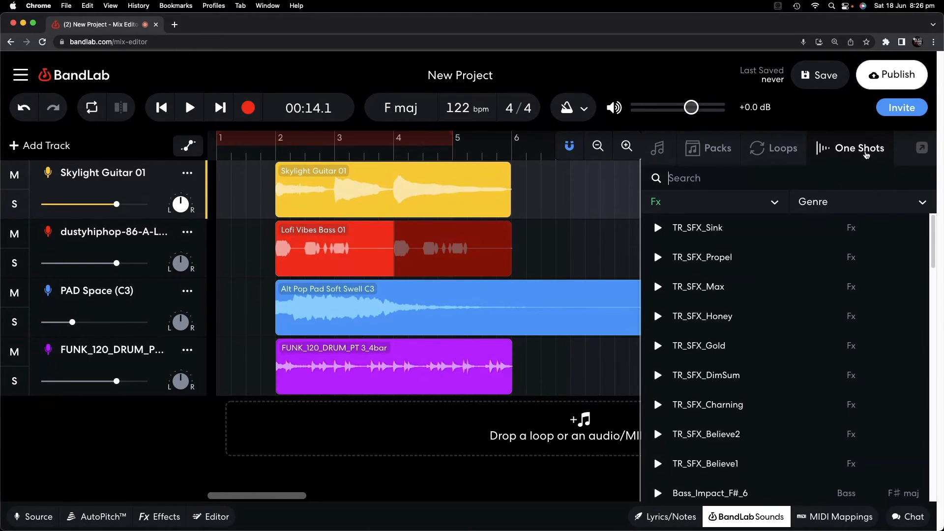
- Search the Fx one-shots for "reverse crash", preview IGH Kit 02 Shots DR Reverse Crash and place it on a new track from bar 1 to bar 2
type("reverse crash")
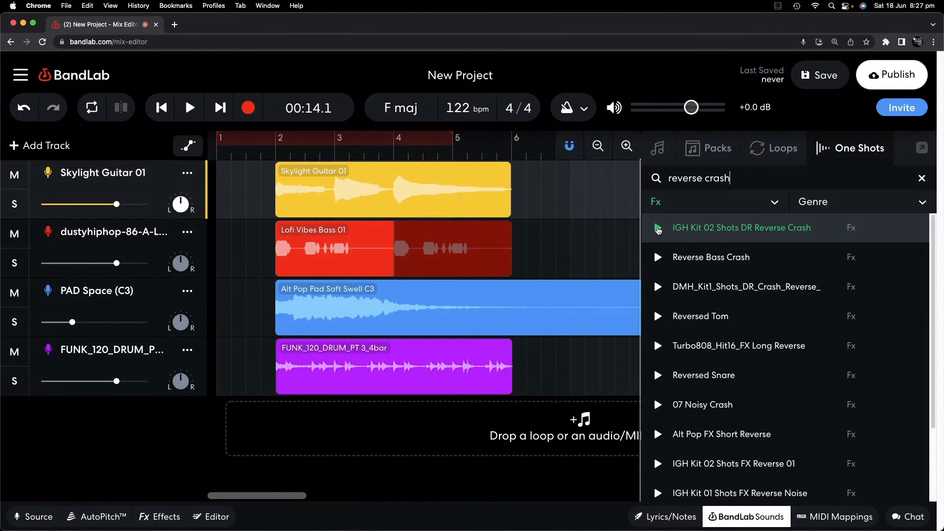
left_click(658, 229)
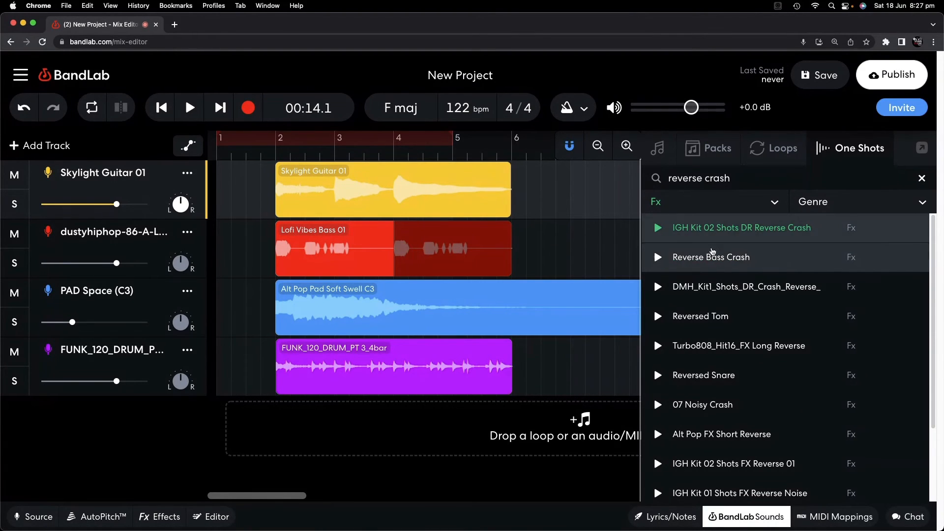
left_click_drag(744, 232, 250, 427)
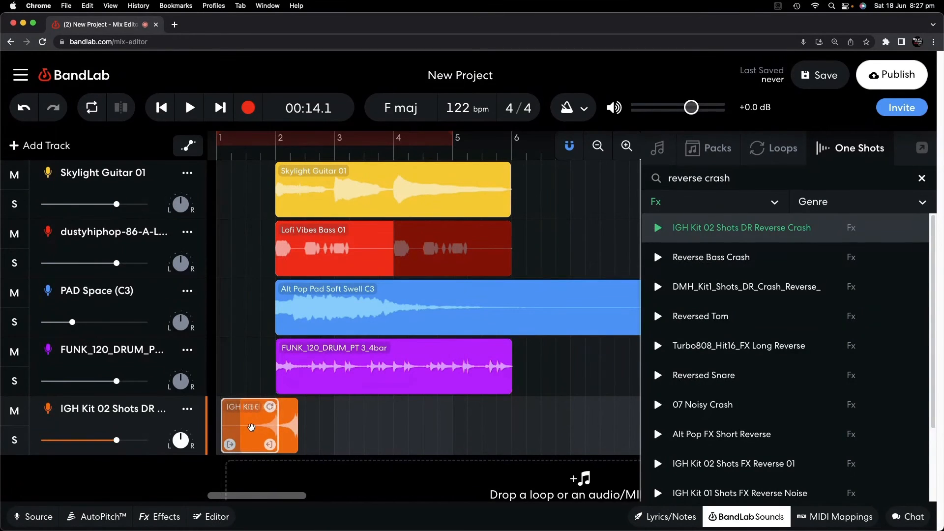
left_click_drag(250, 427, 250, 427)
- Move the playhead to the first bar and play the arrangement with the reverse crash leading into bar 2
left_click(408, 430)
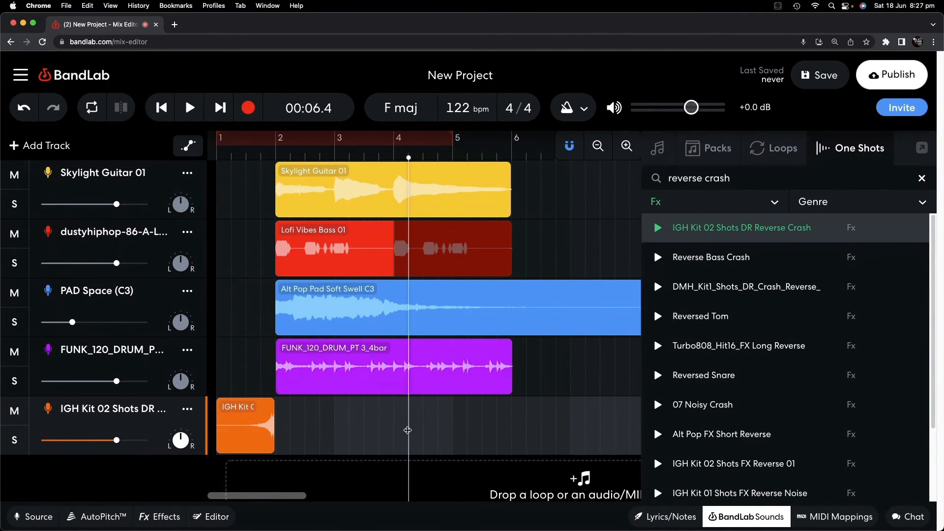
left_click(236, 174)
key("space")
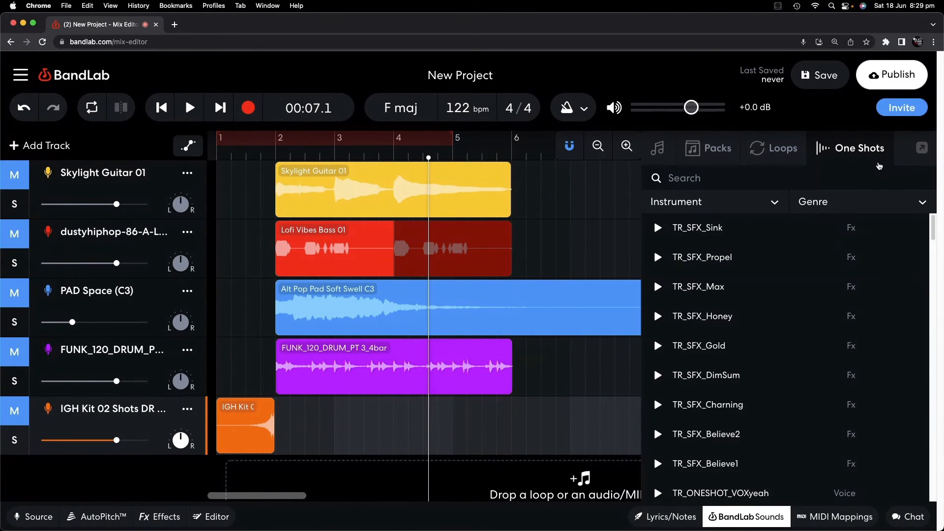
- Search the sound packs for "metal", look through the matching packs and open the Metal Party pack
left_click(797, 162)
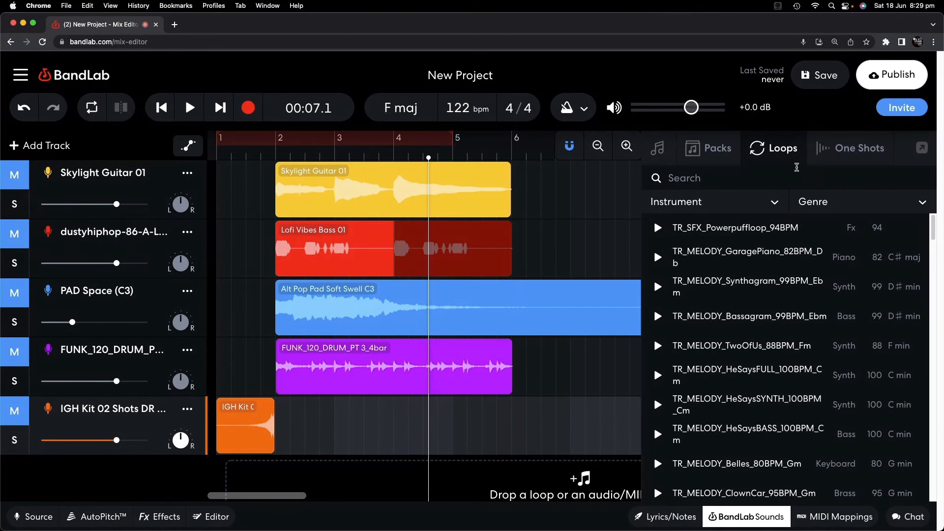
left_click(723, 160)
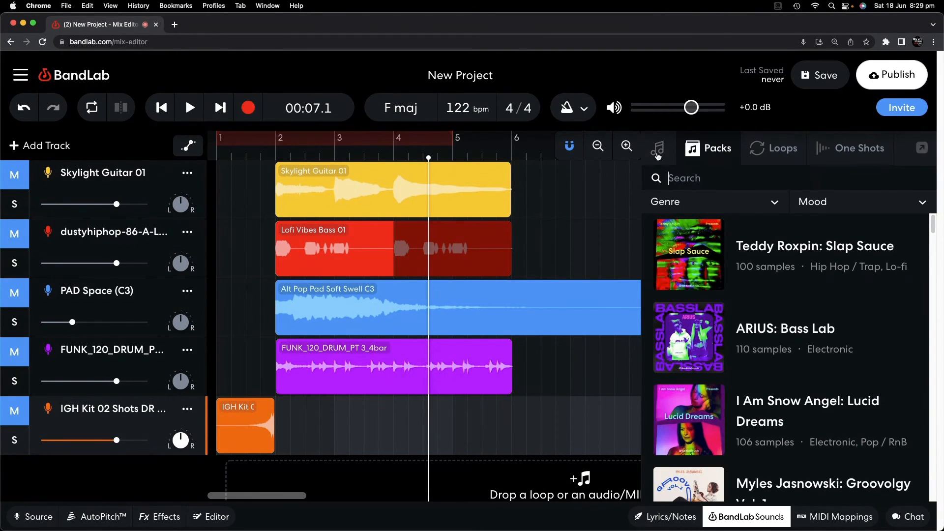
left_click(708, 181)
type("metal")
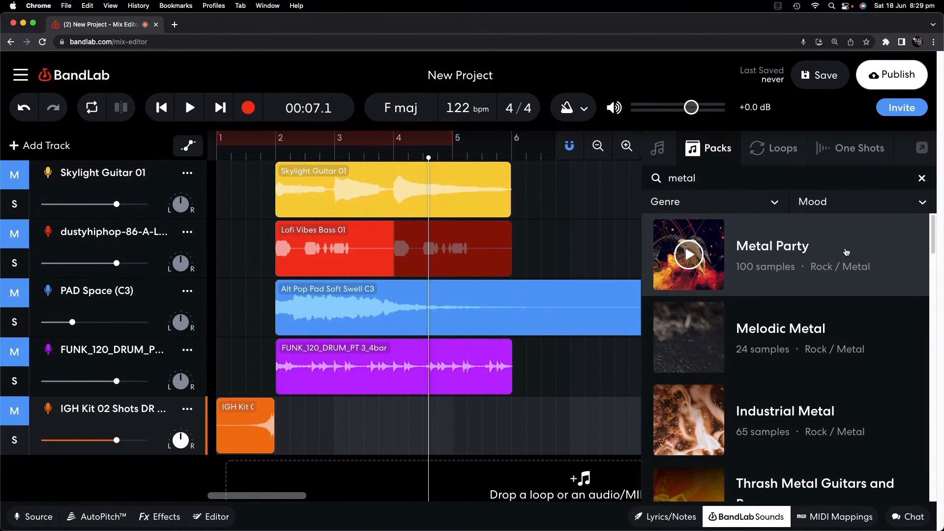
scroll(847, 252, "down", 6)
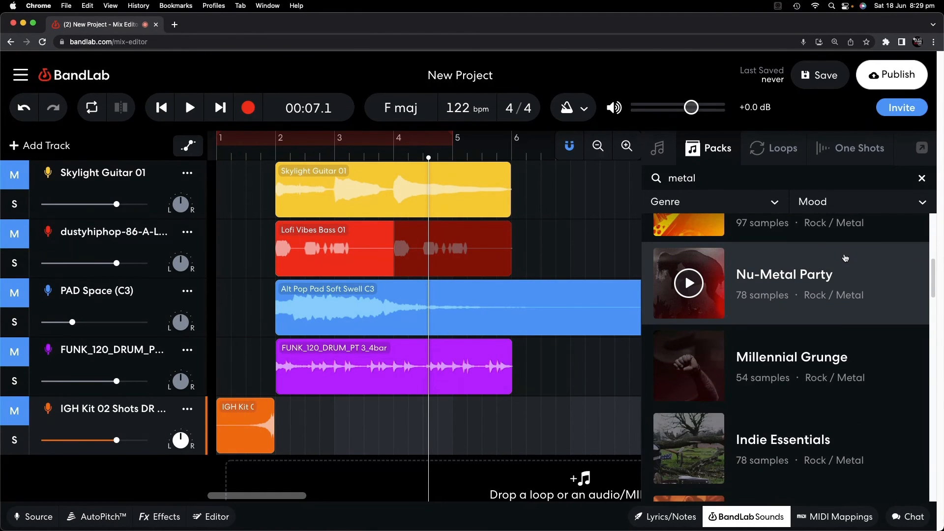
scroll(845, 258, "down", 2)
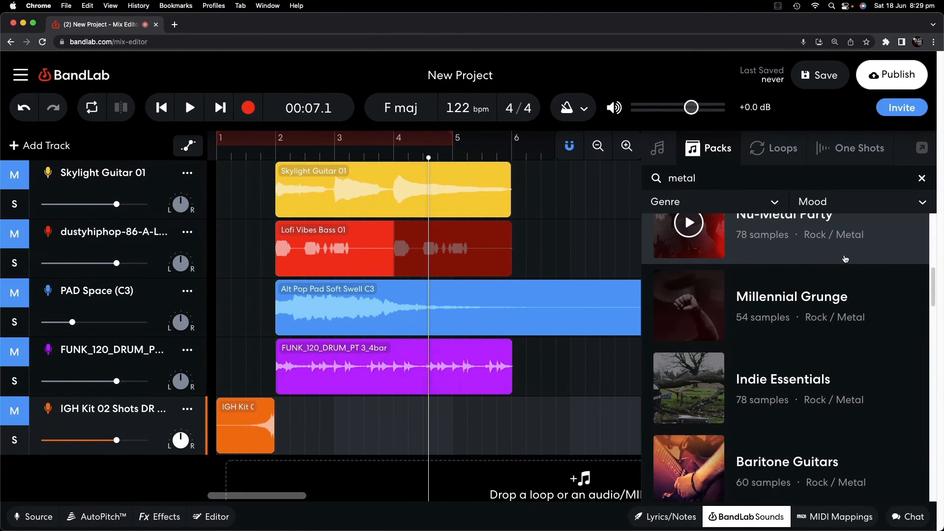
left_click(845, 259)
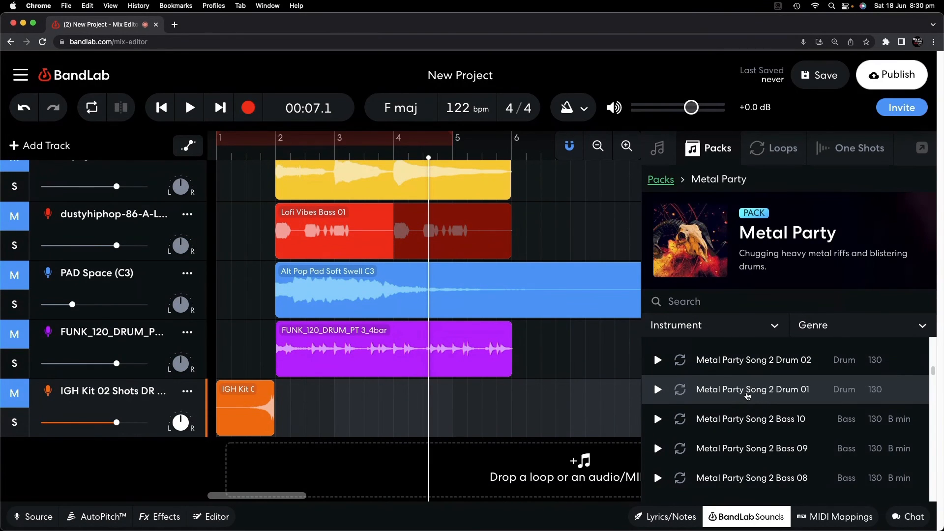
- Place Metal Party Song 2 Drum 01, Metal Party Song 2 Bass 08 and Melodic Metal Lead 03 on separate new tracks at bar 2
left_click_drag(656, 406, 277, 465)
scroll(695, 401, "down", 2)
left_click_drag(696, 402, 278, 460)
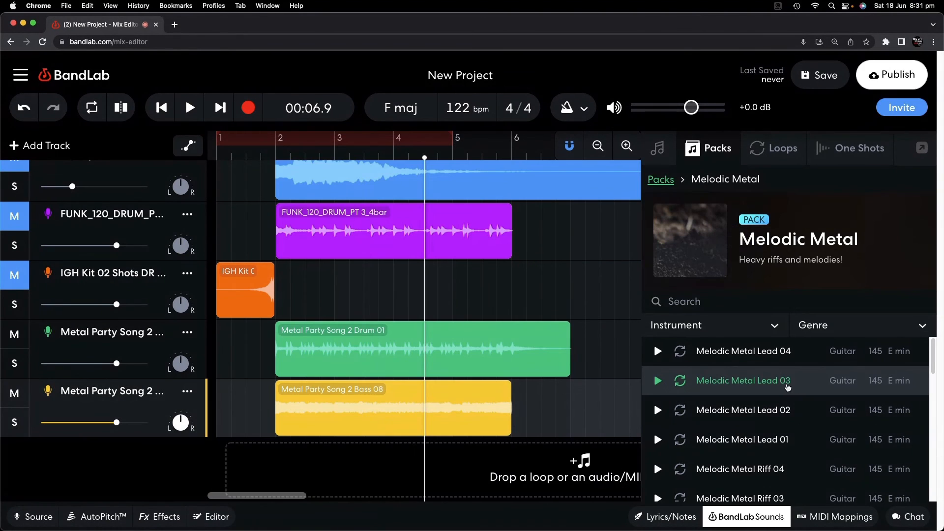
left_click_drag(784, 385, 290, 469)
left_click_drag(291, 469, 290, 469)
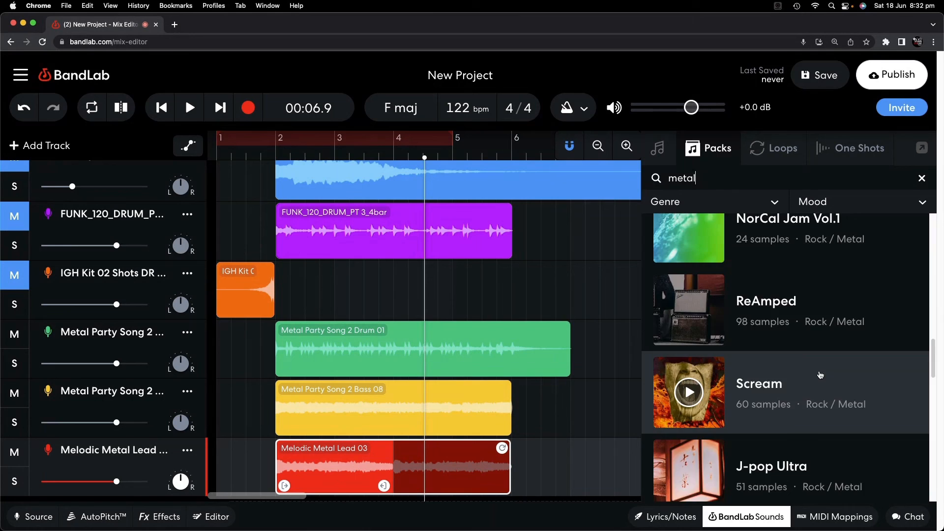
- Open the Scream pack, place Scream High 17 at bar 4 on the Scream Mid 01 track and play the metal arrangement from just before bar 2
left_click(820, 375)
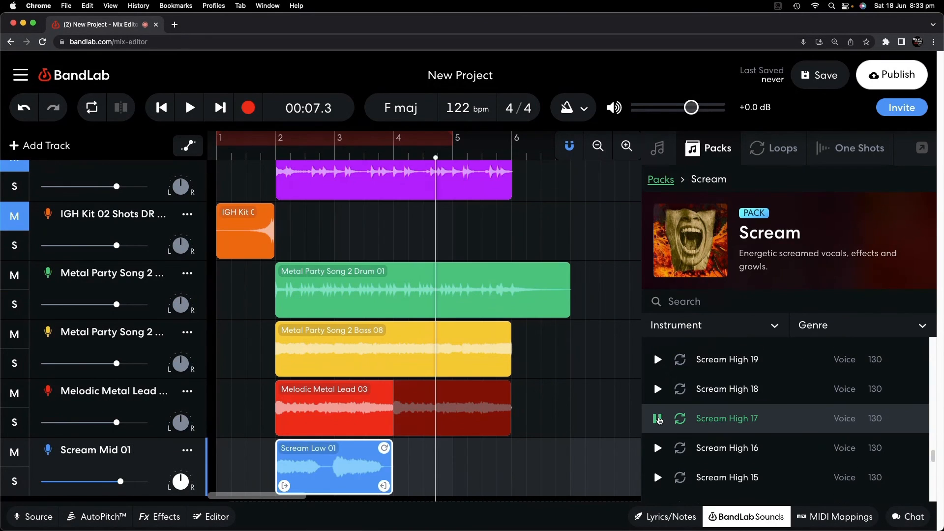
left_click_drag(732, 428, 403, 470)
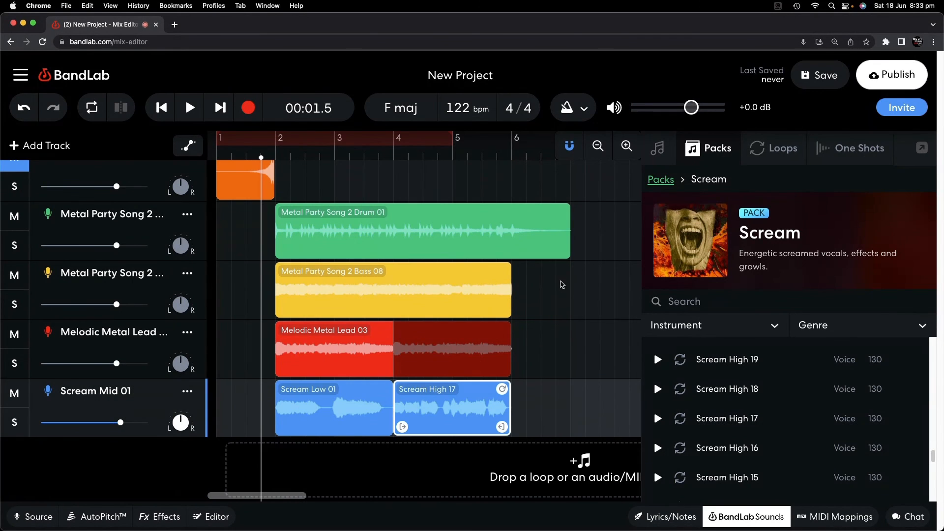
key("space")
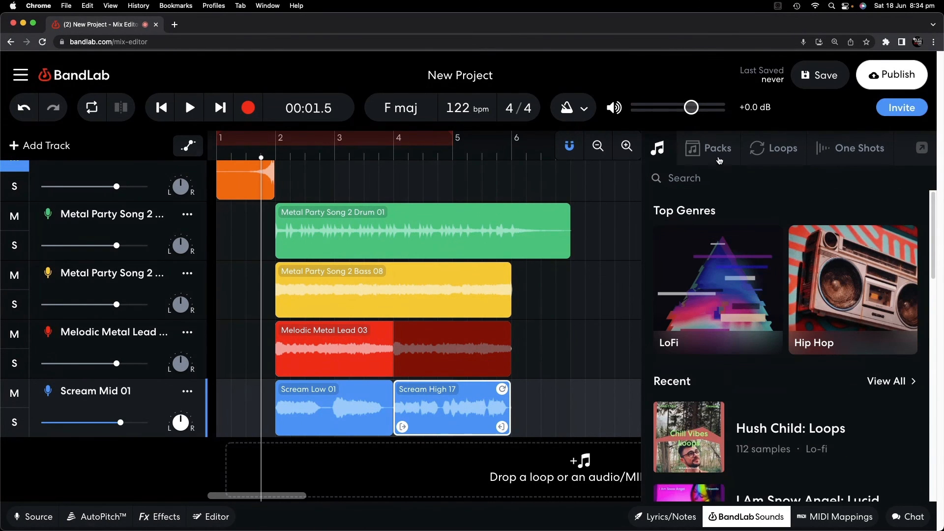
- Browse the full, unfiltered list of sound packs to examine the range of available genres and styles
left_click(718, 148)
scroll(763, 298, "down", 8)
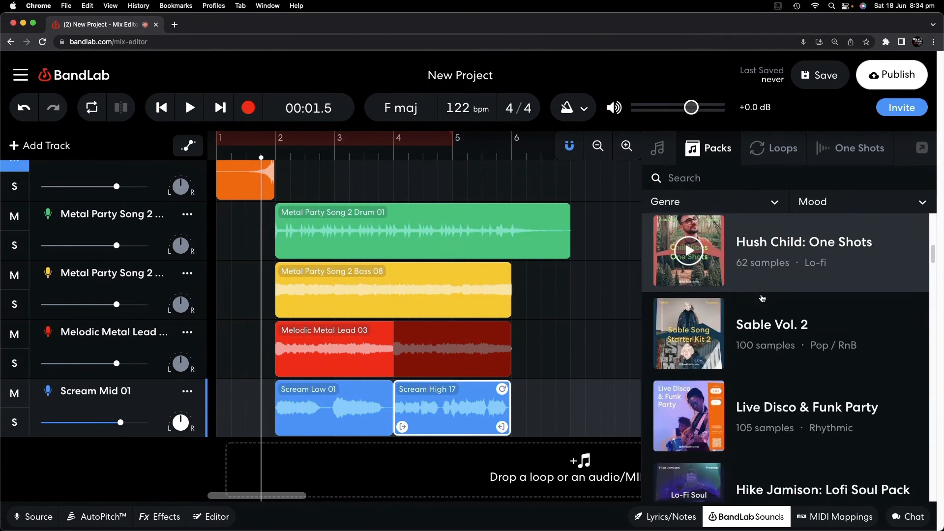
scroll(763, 298, "down", 15)
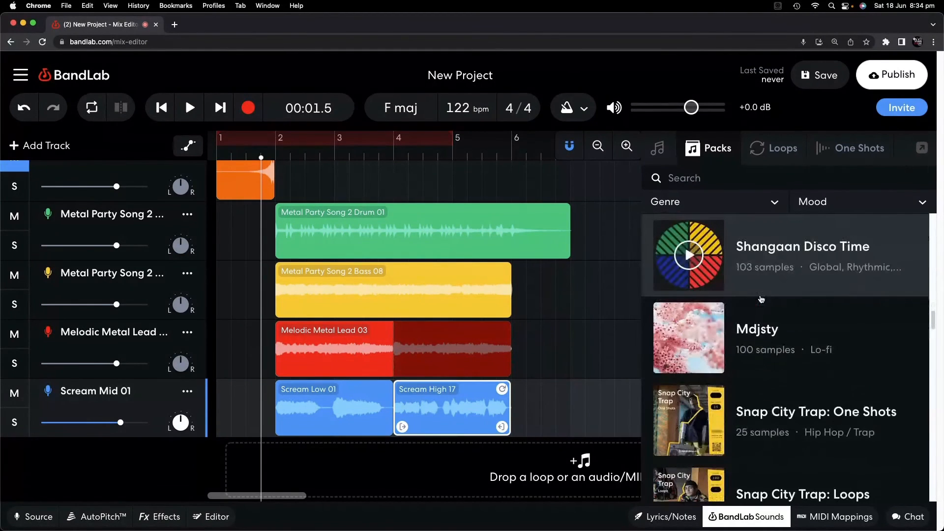
scroll(761, 299, "down", 15)
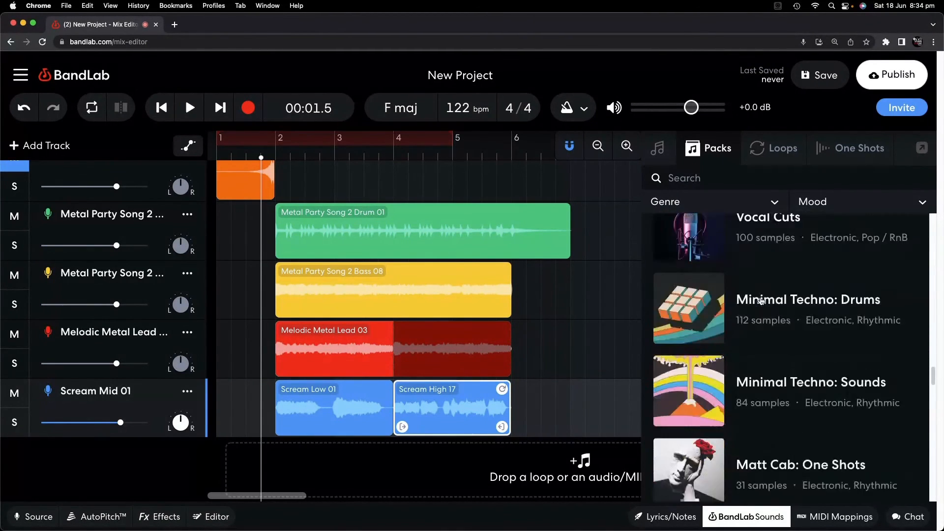
scroll(761, 301, "down", 12)
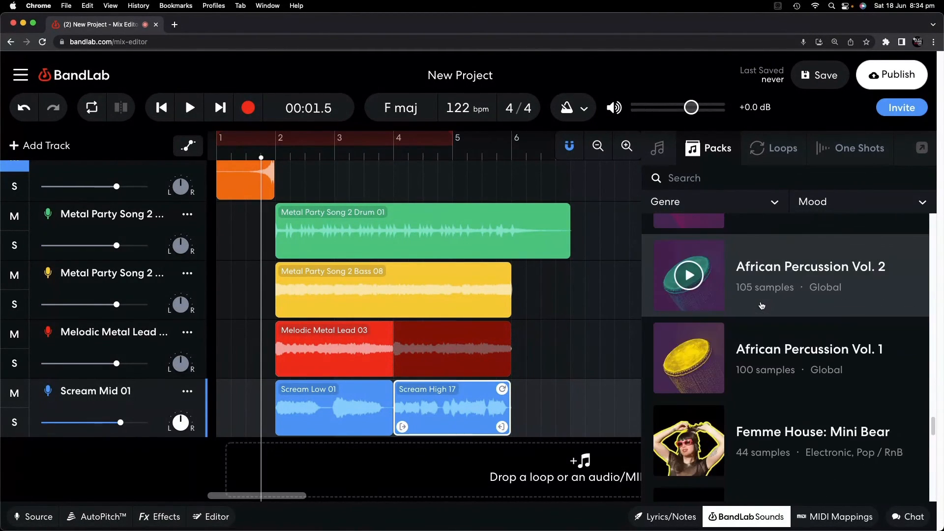
scroll(762, 306, "down", 12)
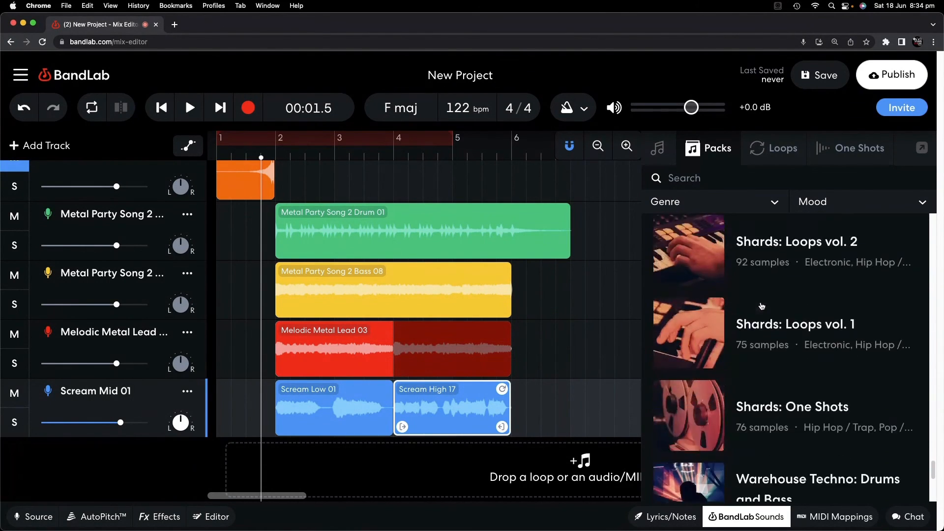
scroll(761, 306, "down", 10)
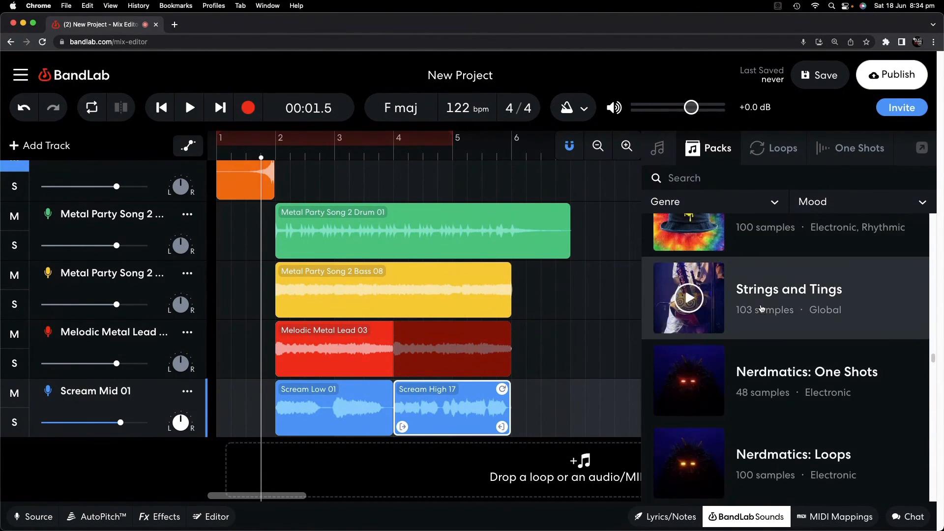
scroll(762, 309, "down", 8)
scroll(762, 306, "down", 8)
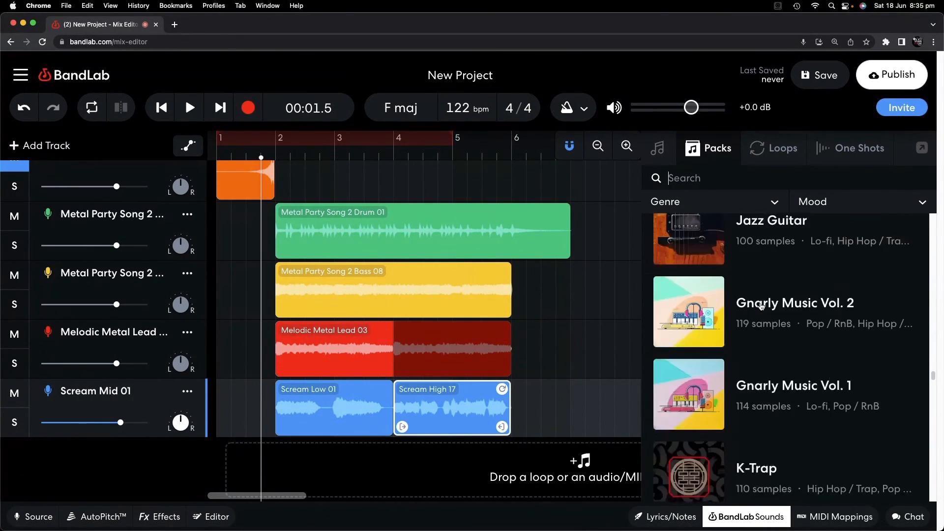